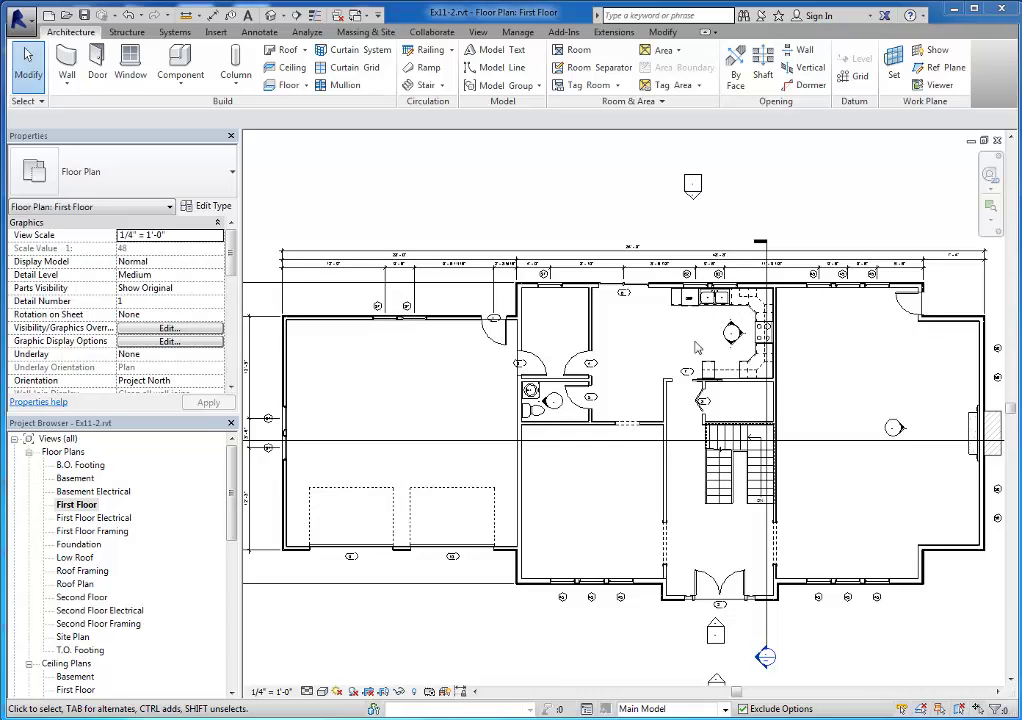
# Step: Zoom in on the kitchen area of the First Floor plan
pyautogui.scroll(6, 697, 347)
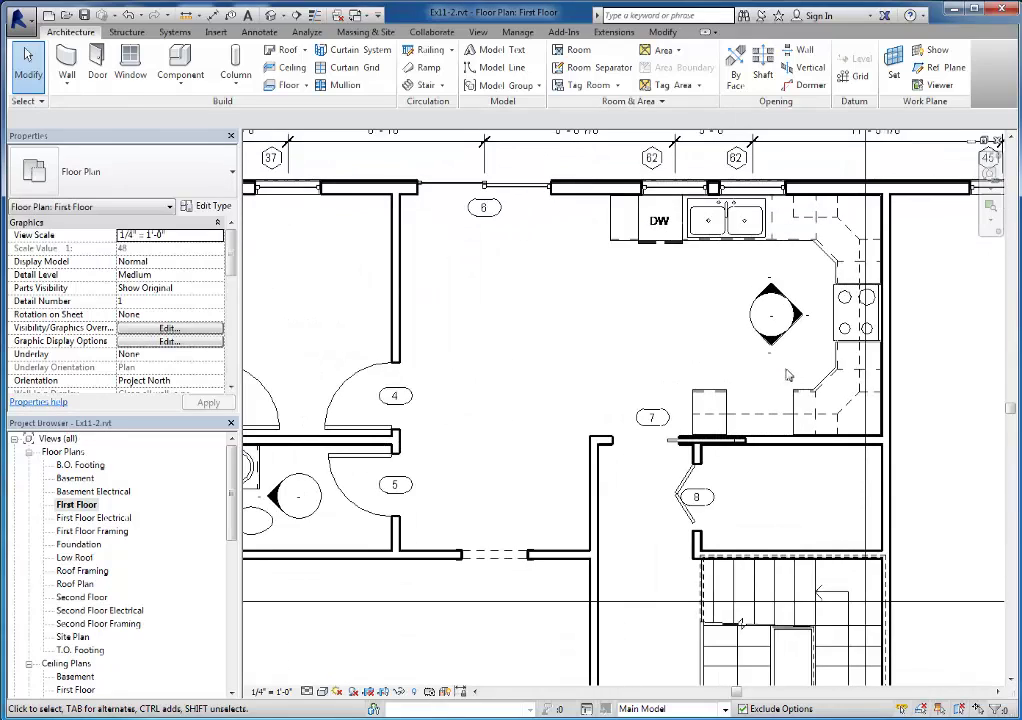
pyautogui.scroll(2, 788, 375)
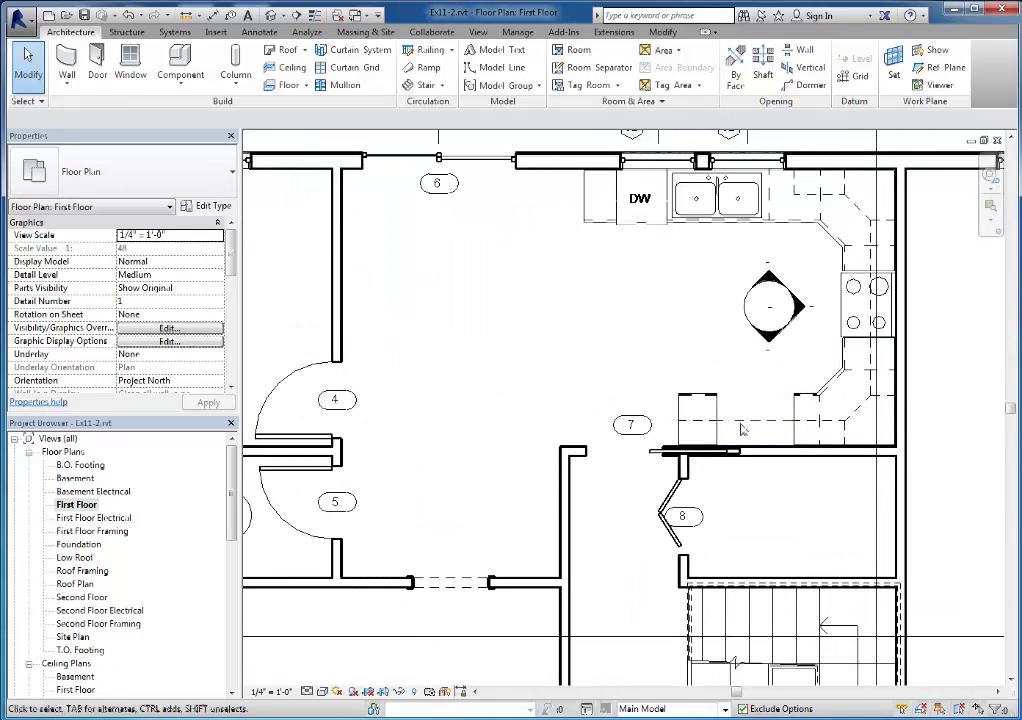
# Step: Place a Refrigerator 35" x 32" RH component in the kitchen
pyautogui.click(181, 62)
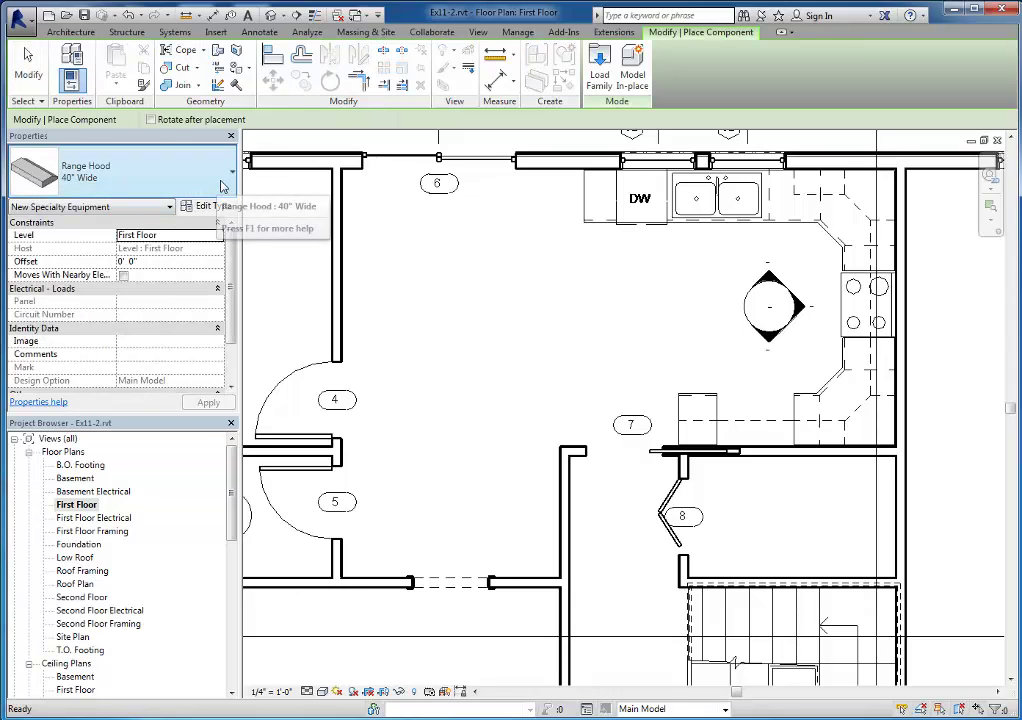
pyautogui.click(222, 186)
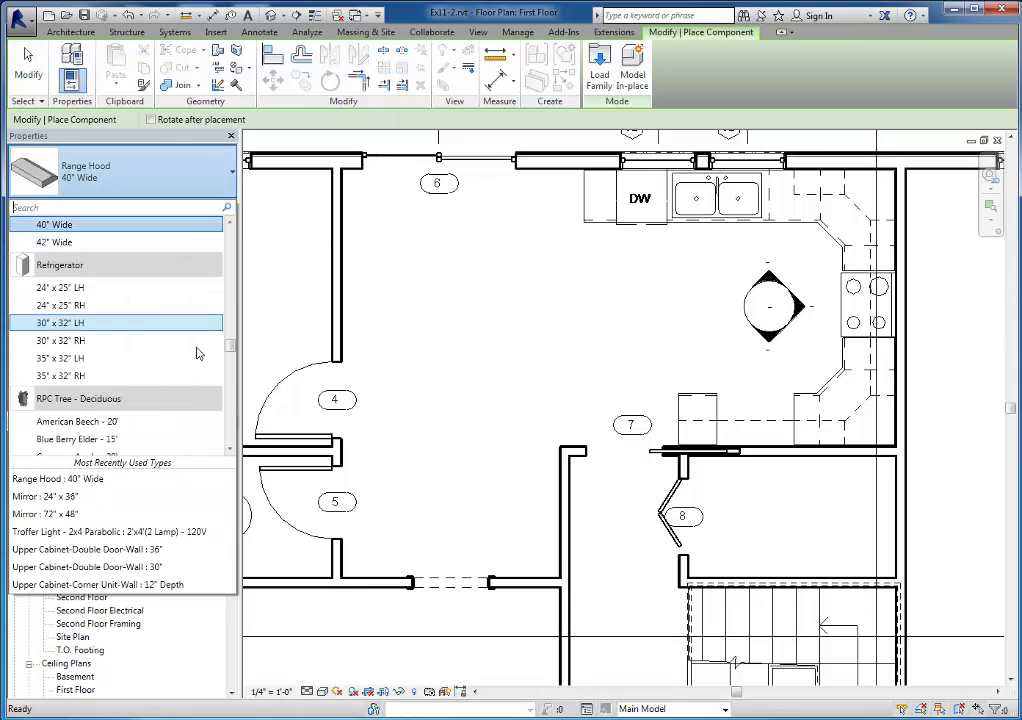
pyautogui.click(61, 376)
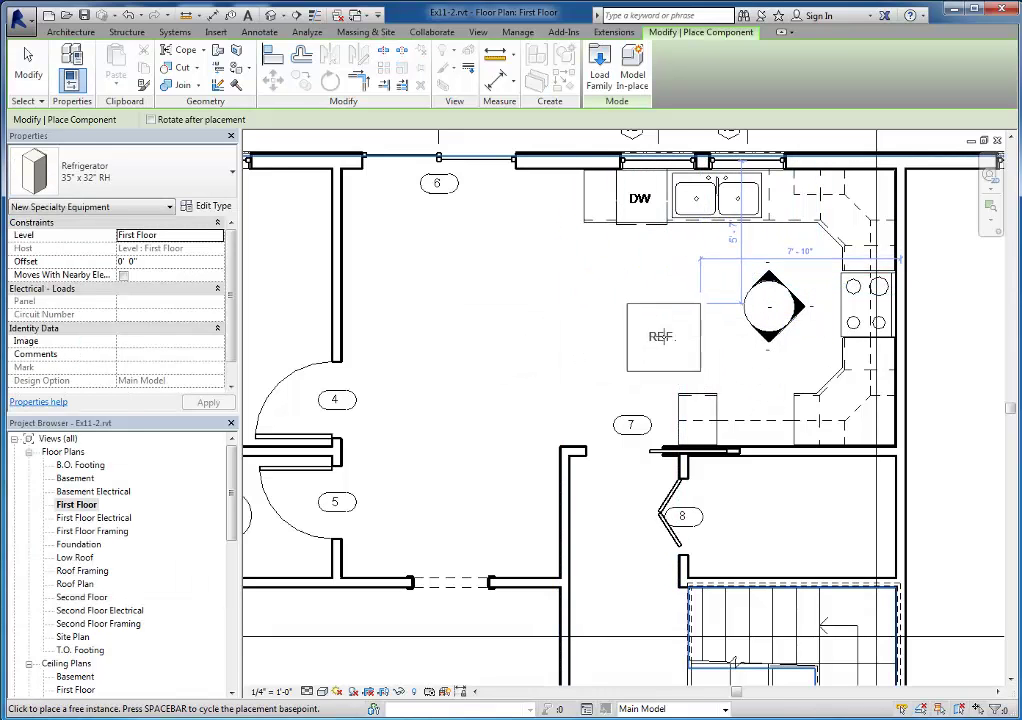
pyautogui.click(662, 338)
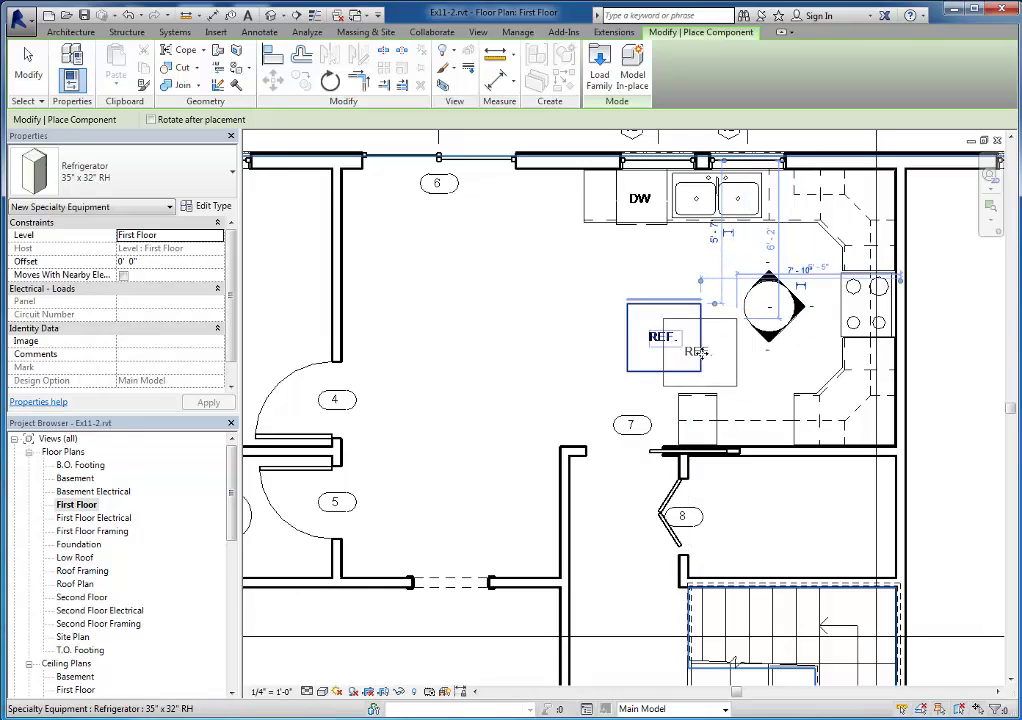
pyautogui.press('Escape')
pyautogui.press('Escape')
# Step: Drag the refrigerator down against the kitchen counter run
pyautogui.click(680, 350)
pyautogui.scroll(1, 682, 330)
pyautogui.scroll(2, 682, 327)
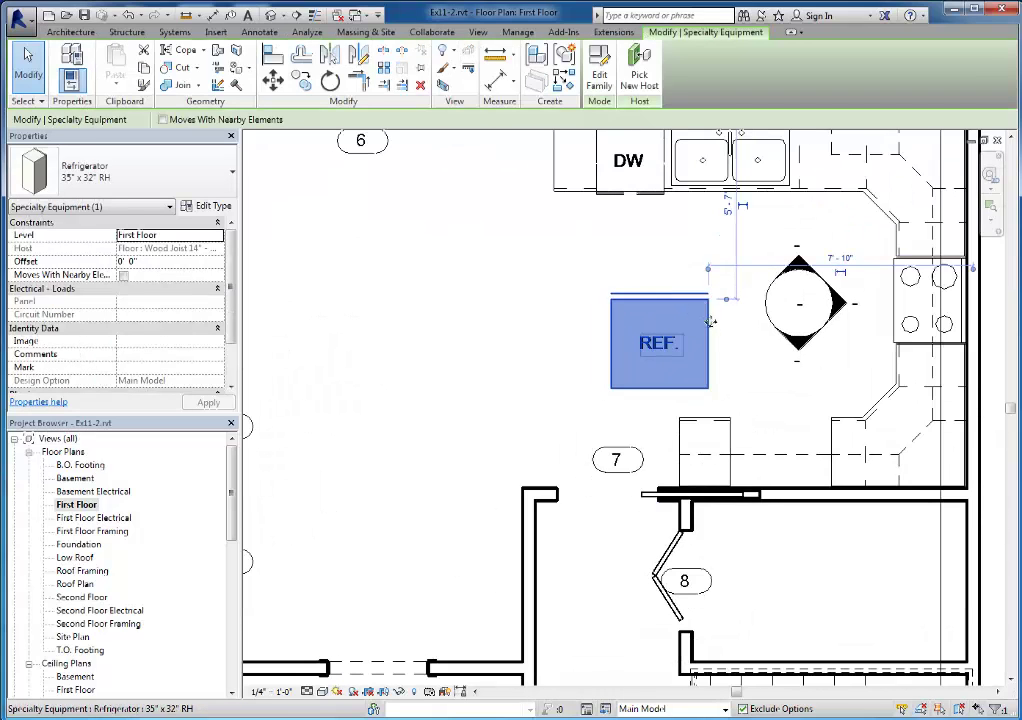
pyautogui.scroll(1, 712, 331)
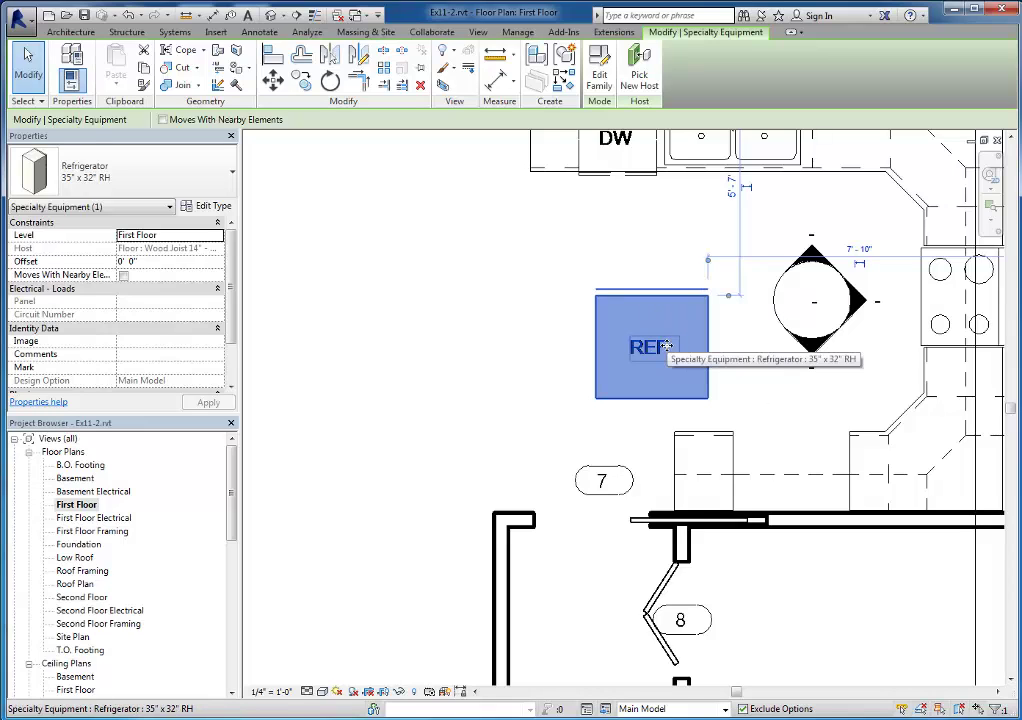
pyautogui.moveTo(665, 346); pyautogui.dragTo(812, 459)
pyautogui.click(905, 410)
pyautogui.doubleClick(815, 352)
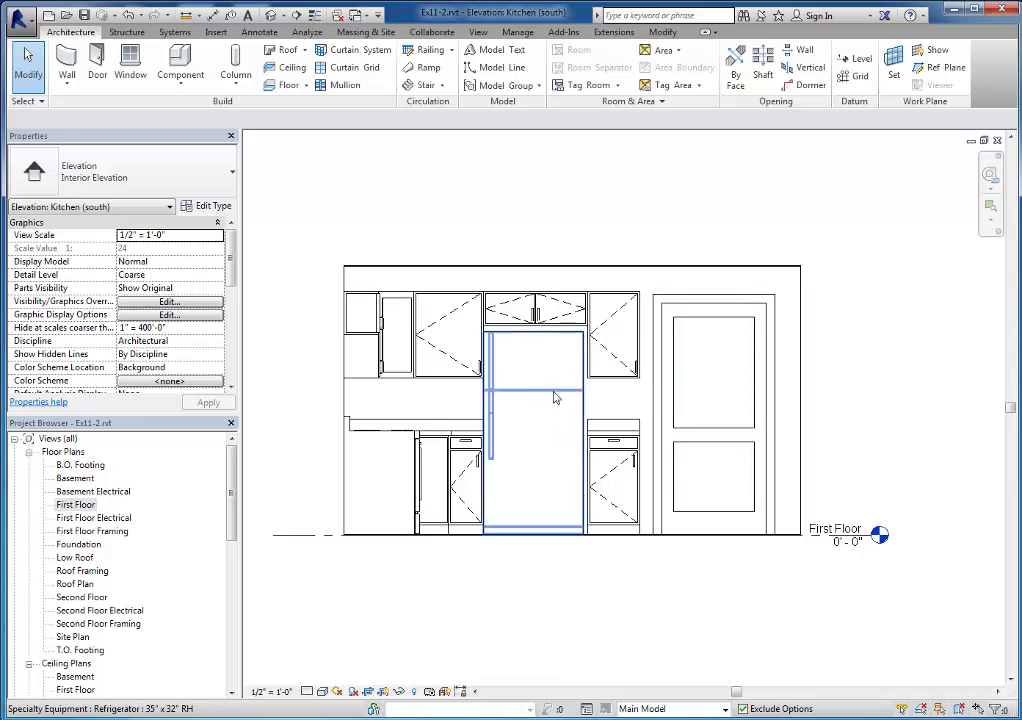
pyautogui.click(999, 143)
pyautogui.click(812, 410)
pyautogui.moveTo(812, 410); pyautogui.dragTo(585, 258)
pyautogui.press('space')
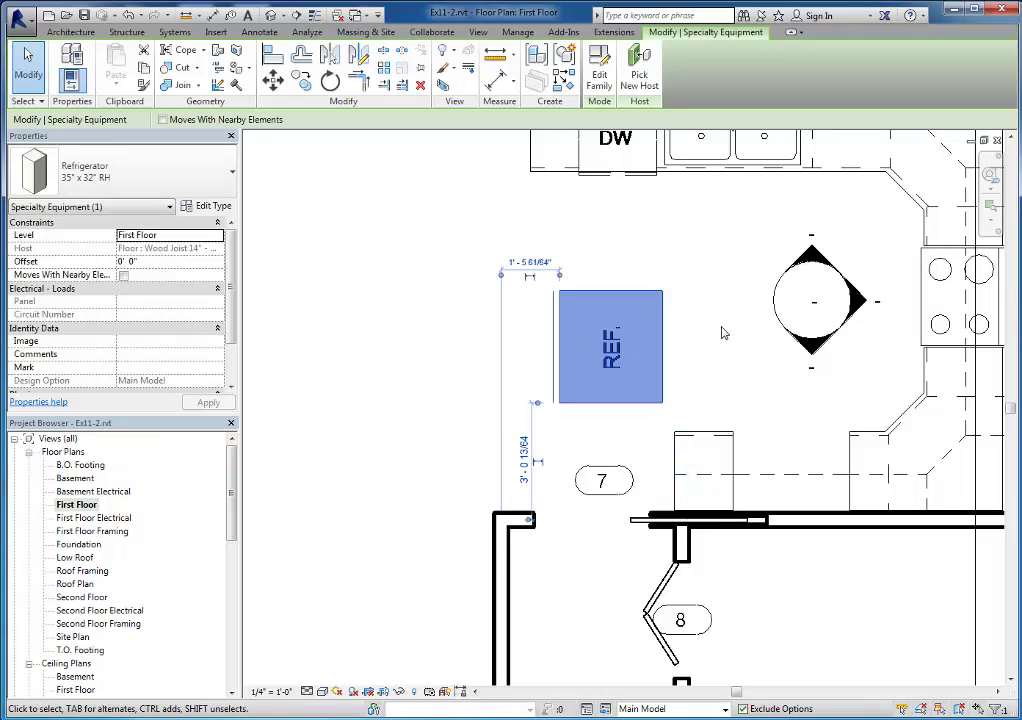
pyautogui.press('space')
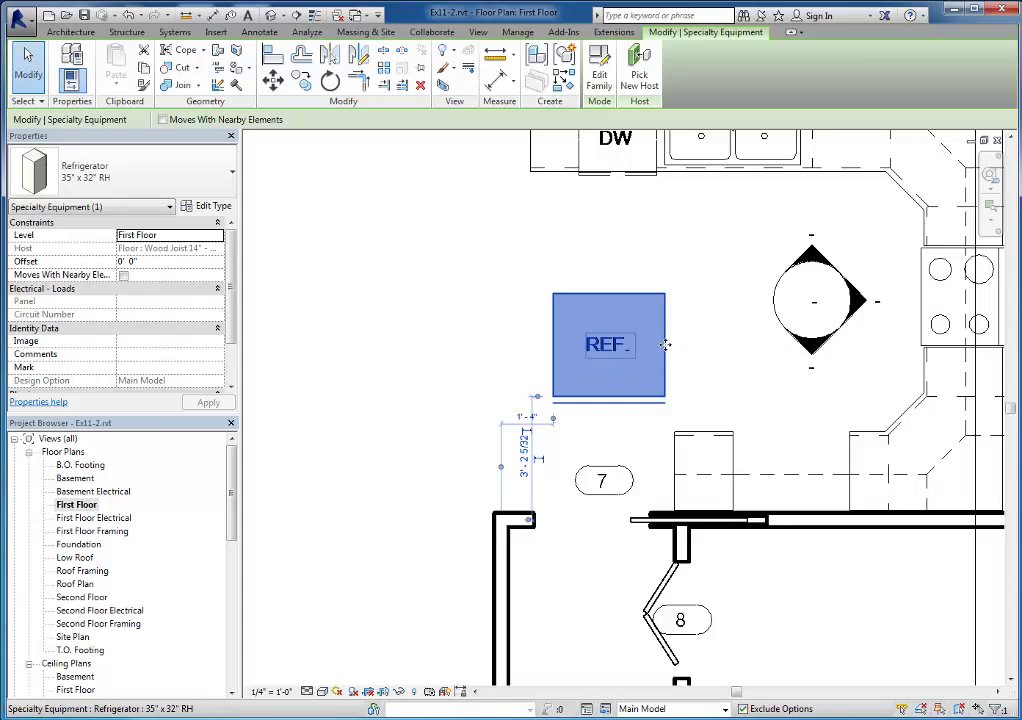
pyautogui.moveTo(666, 344); pyautogui.dragTo(846, 452)
# Step: Place a Range Hood 40" Wide component over the cooktop
pyautogui.click(875, 375)
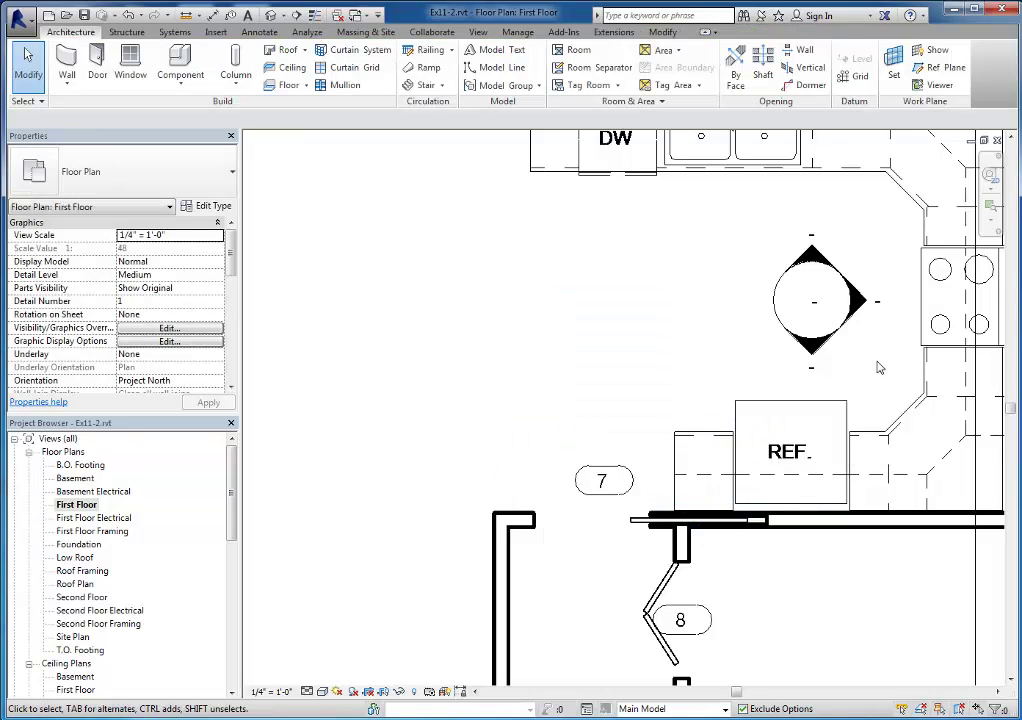
pyautogui.moveTo(878, 365); pyautogui.dragTo(773, 386, button='middle')
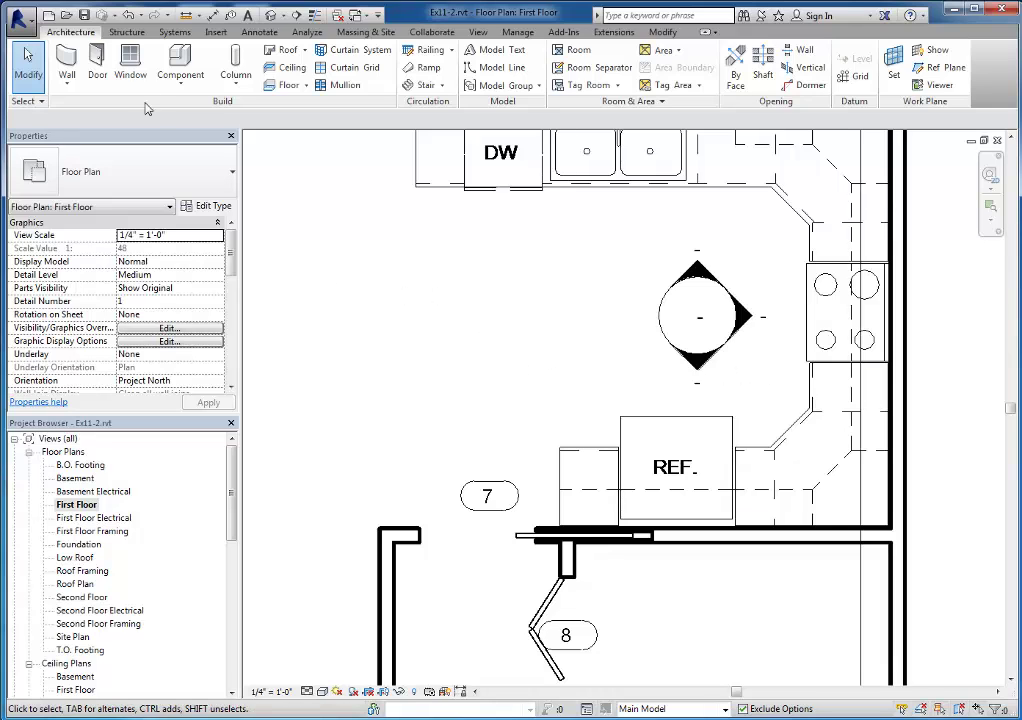
pyautogui.click(170, 62)
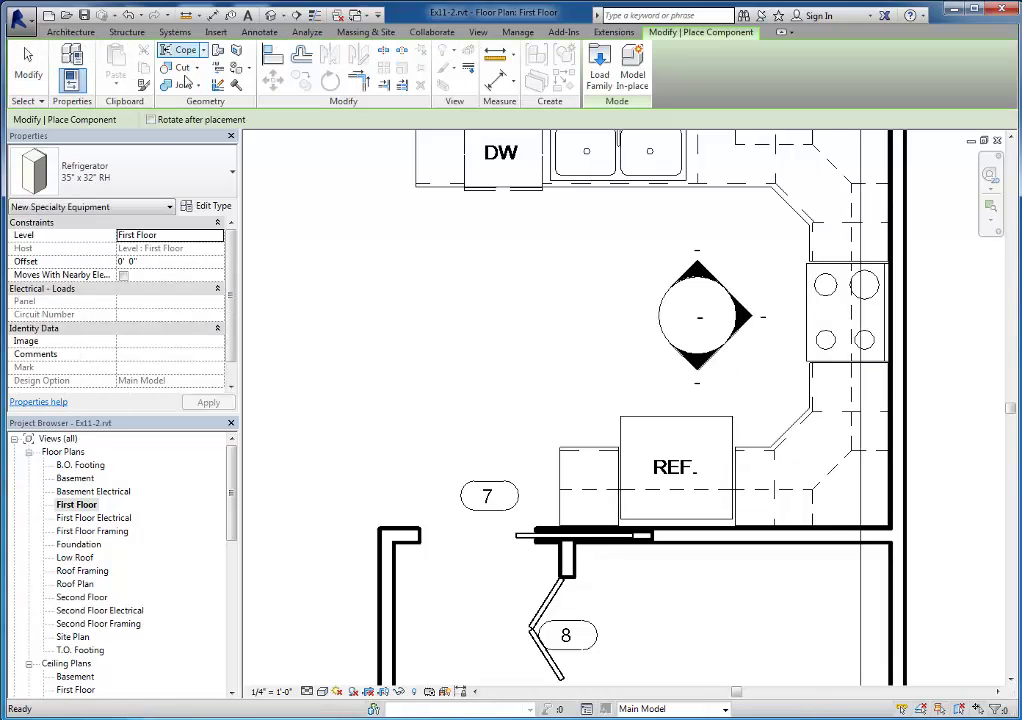
pyautogui.click(180, 185)
pyautogui.scroll(2, 183, 292)
pyautogui.click(78, 277)
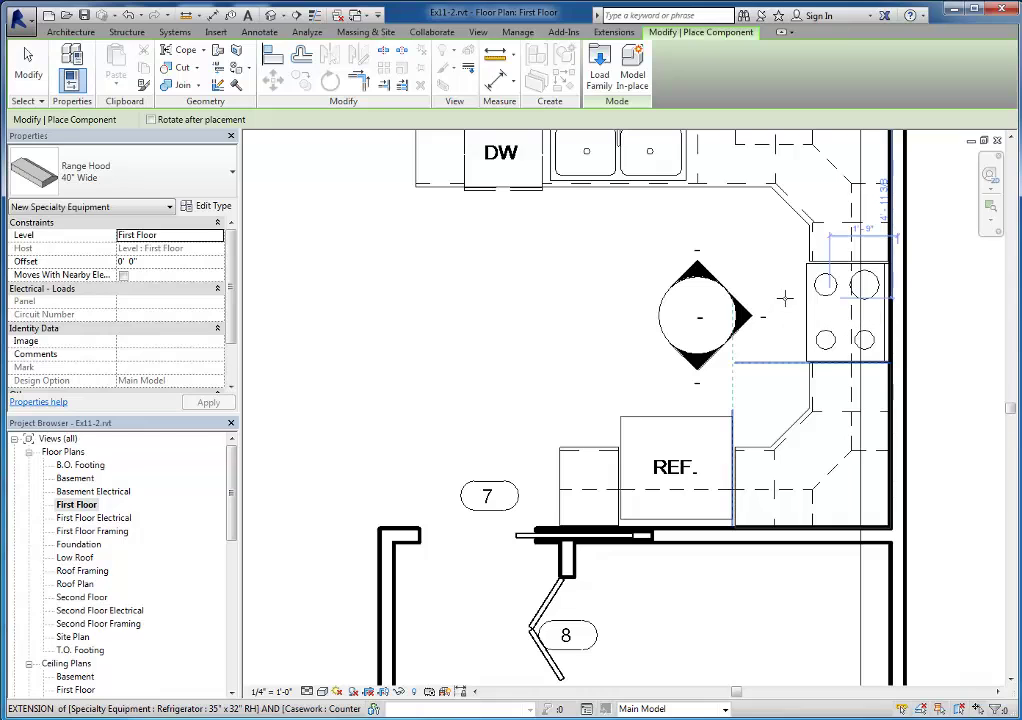
pyautogui.click(785, 298)
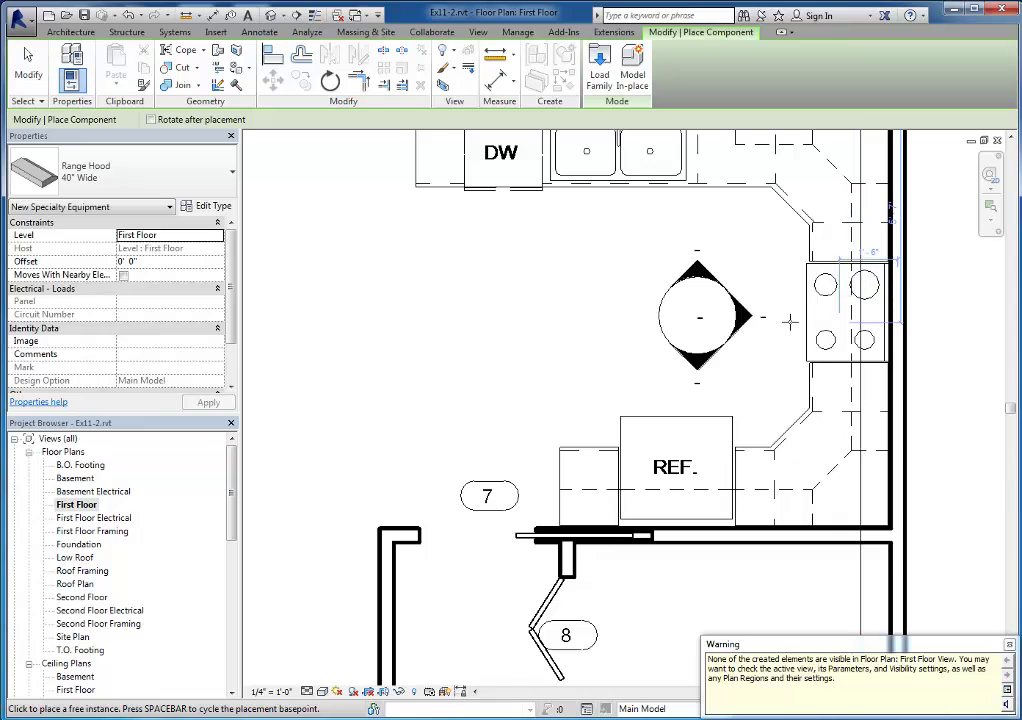
pyautogui.press('Escape')
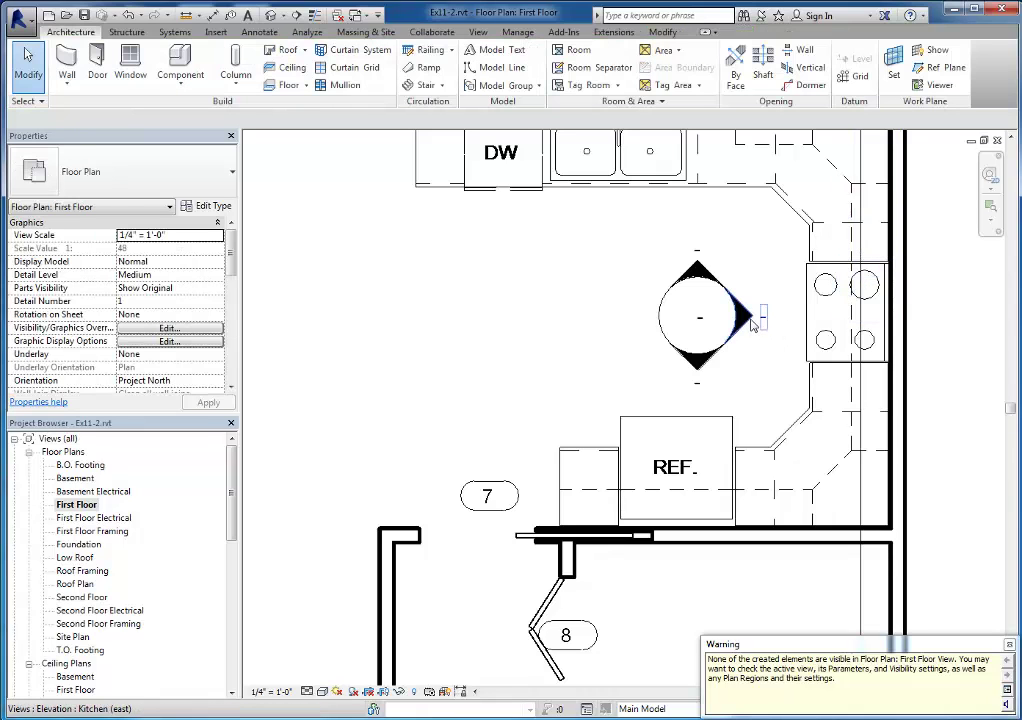
# Step: In the Kitchen (east) elevation, lower the range hood to offset -2' 2 41/128" above the range
pyautogui.doubleClick(746, 318)
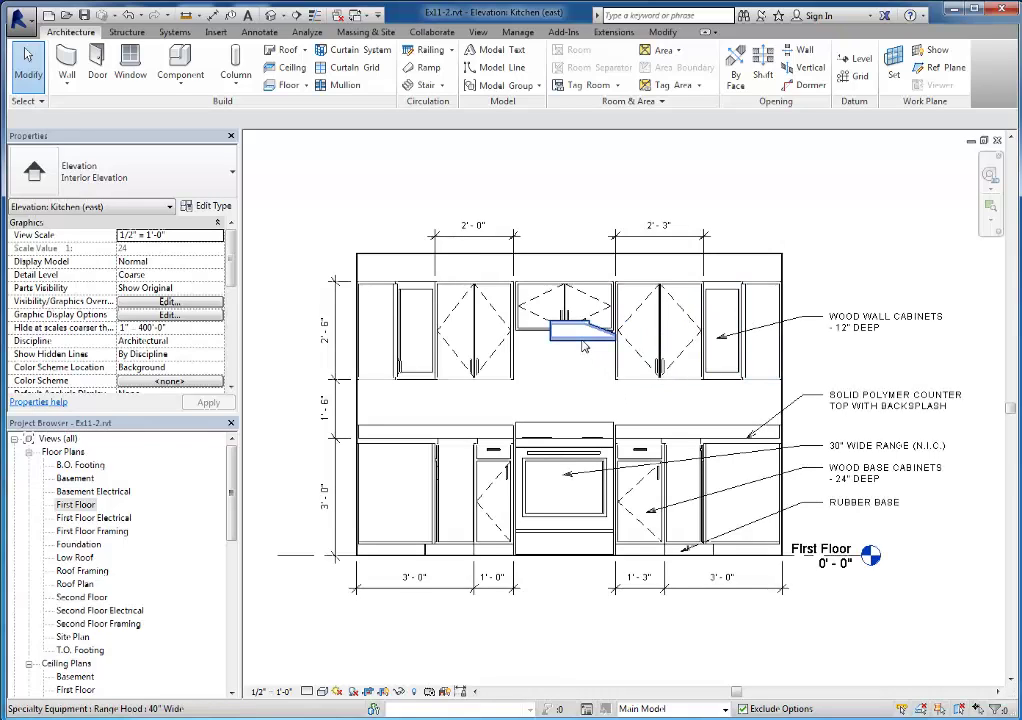
pyautogui.scroll(2, 586, 346)
pyautogui.click(576, 340)
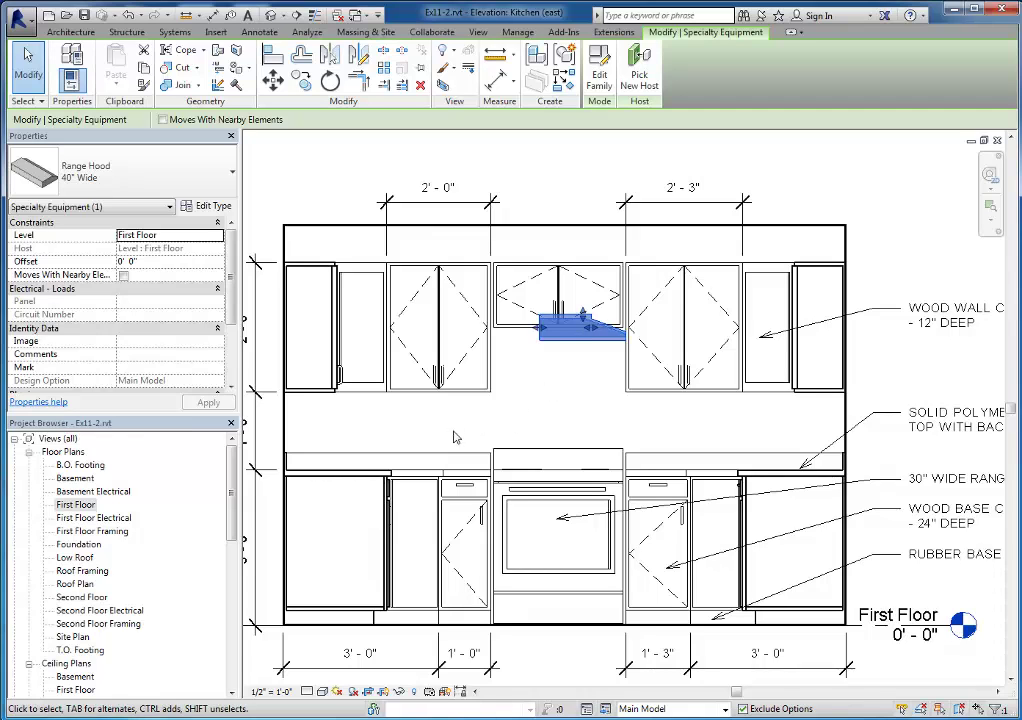
pyautogui.moveTo(455, 437); pyautogui.dragTo(541, 431, button='middle')
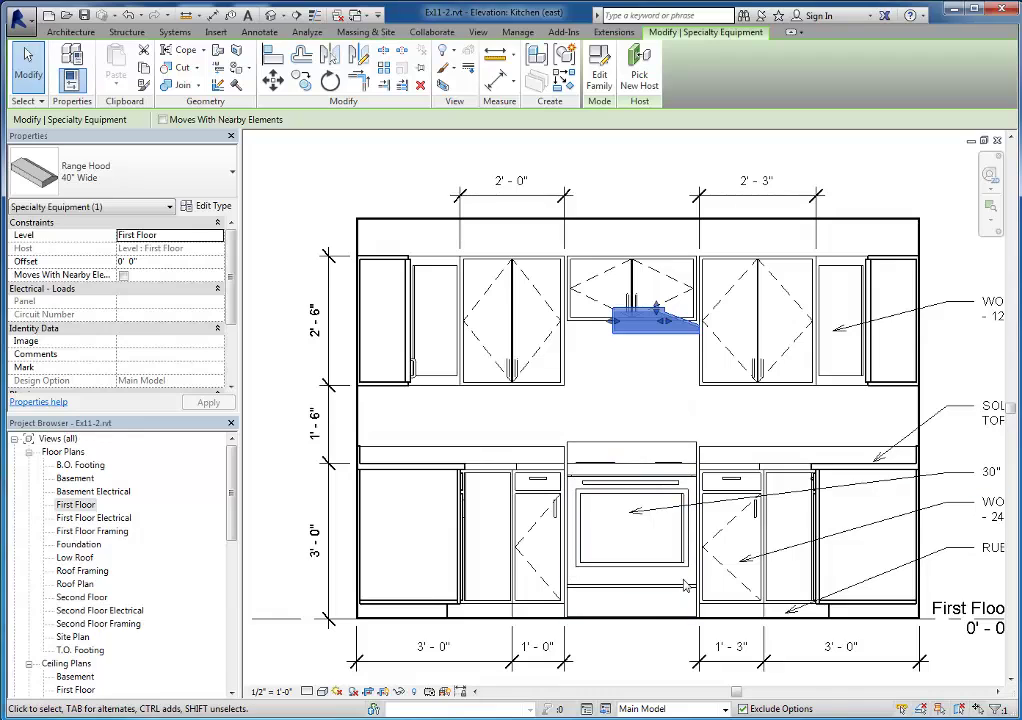
pyautogui.click(998, 141)
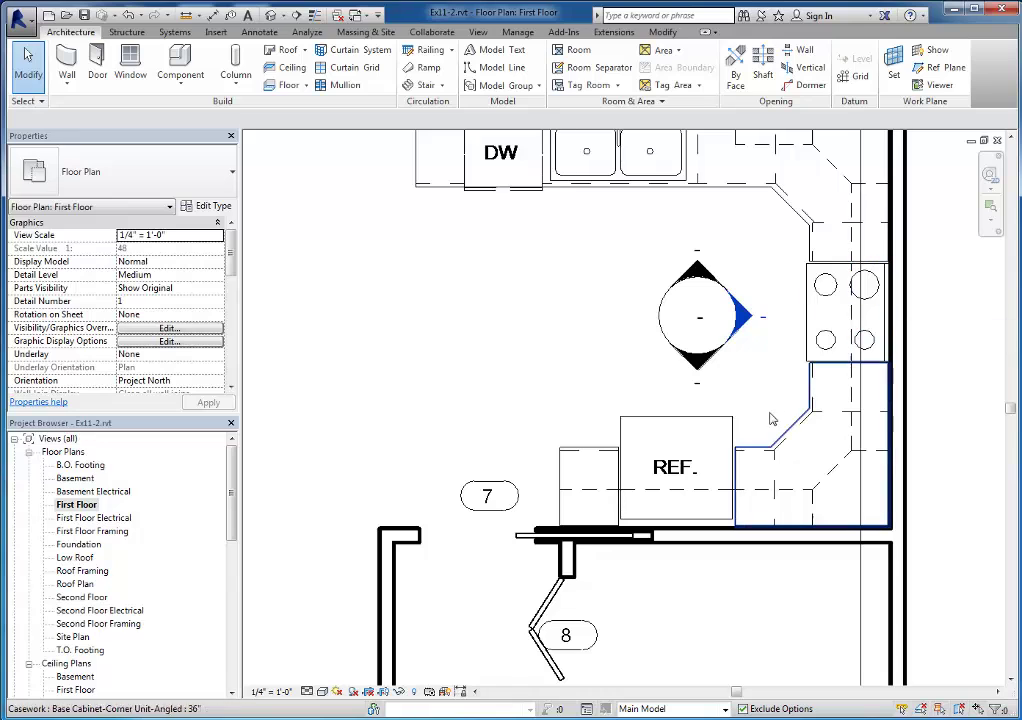
pyautogui.doubleClick(742, 318)
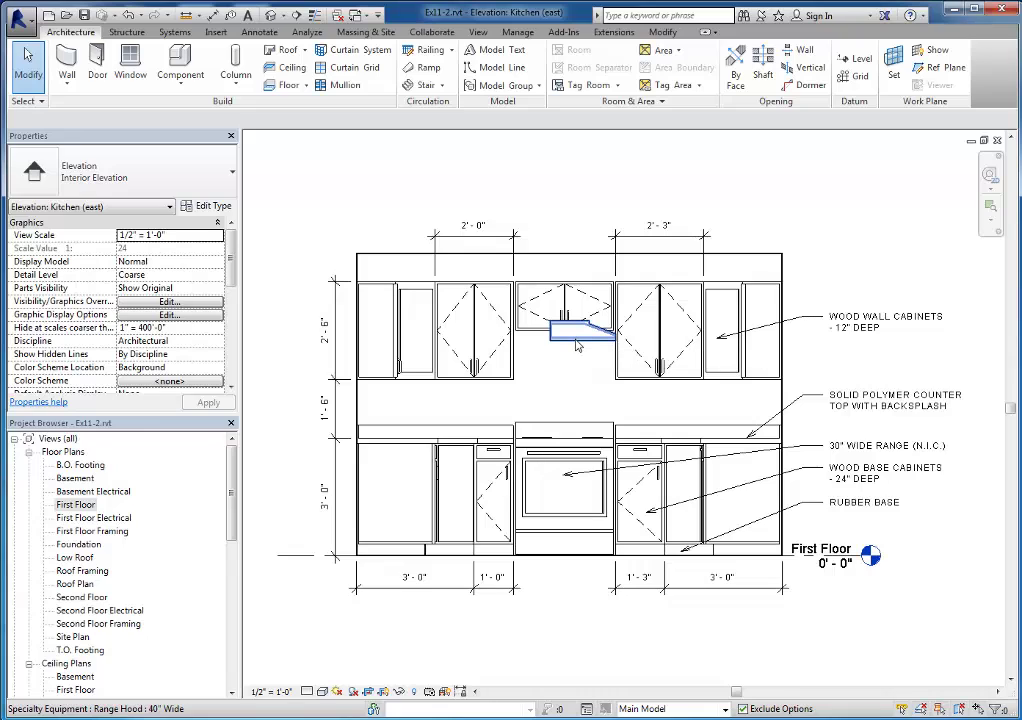
pyautogui.click(576, 345)
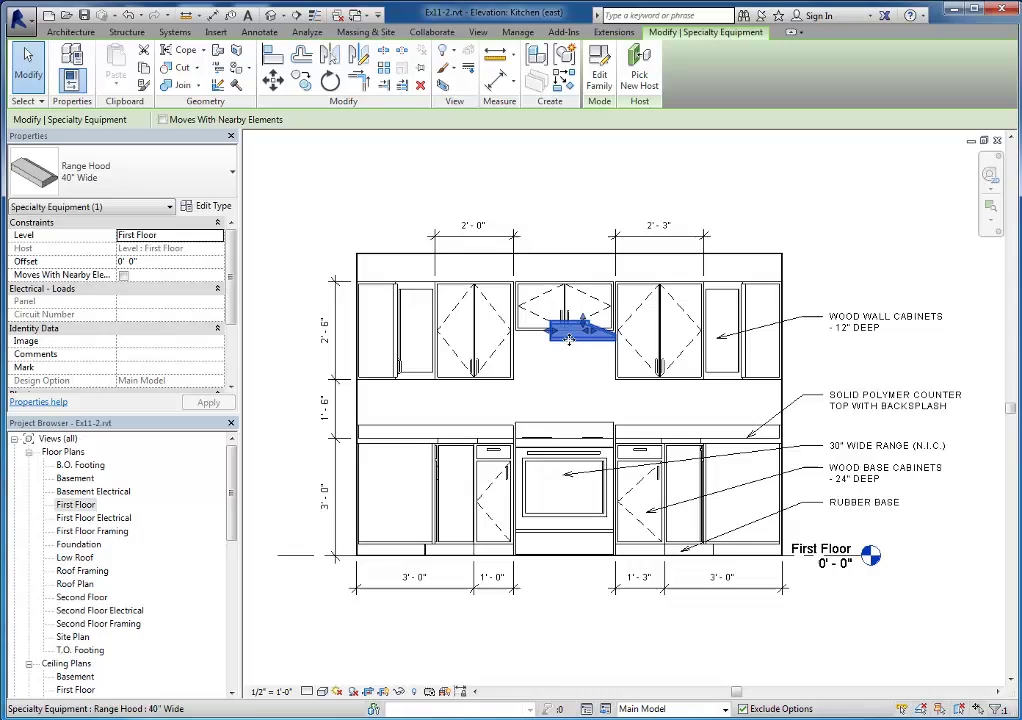
pyautogui.moveTo(569, 340); pyautogui.dragTo(555, 428)
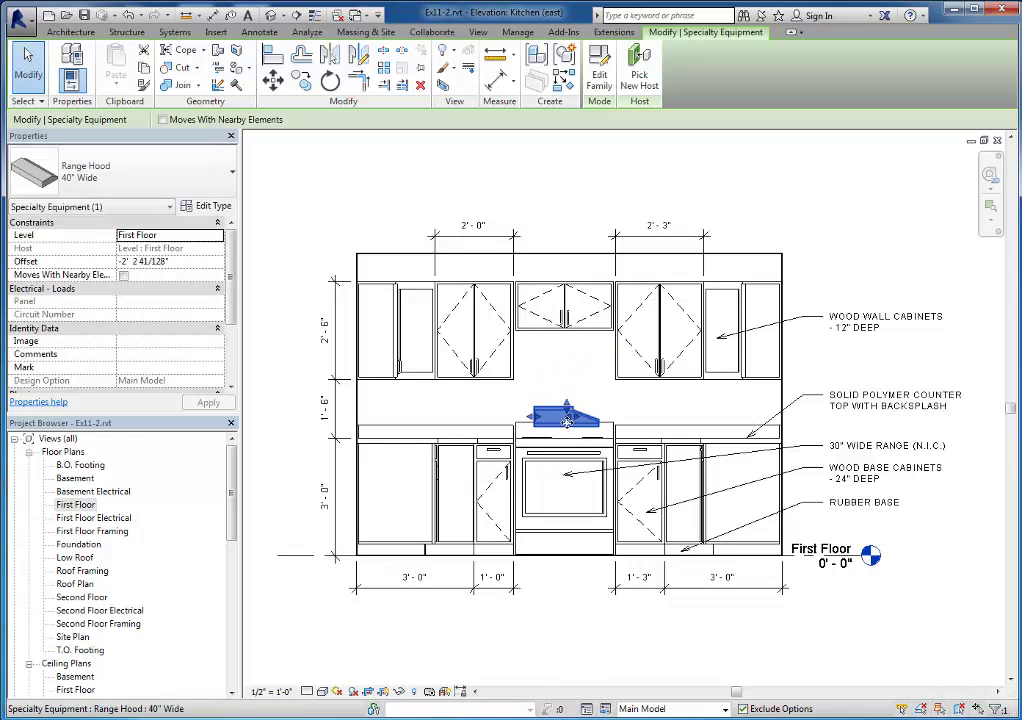
pyautogui.click(997, 141)
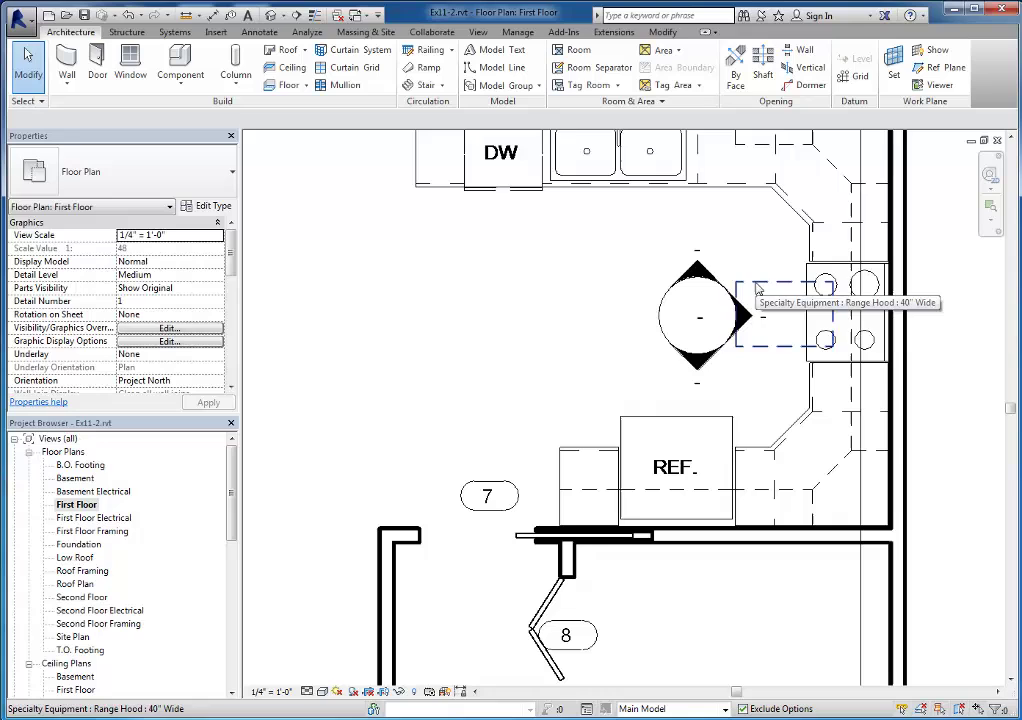
# Step: Try nudging and rotating the range hood in the plan, leaving it unchanged
pyautogui.click(789, 286)
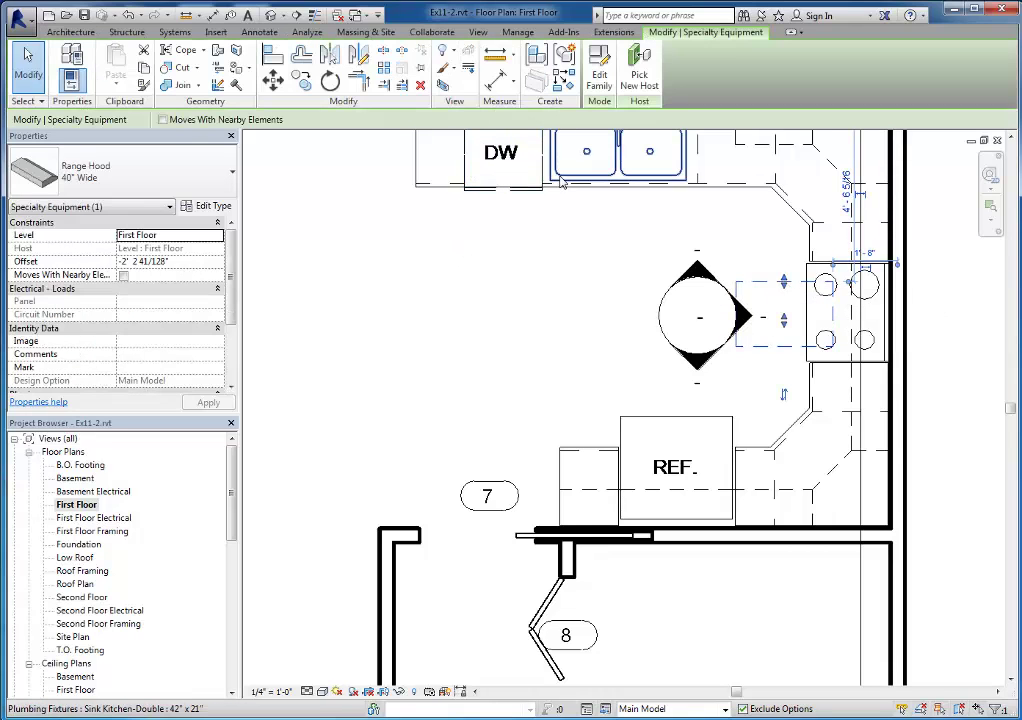
pyautogui.press('Up')
pyautogui.press('Up')
pyautogui.press('Up')
pyautogui.press('Up')
pyautogui.press('Up')
pyautogui.press('Down')
pyautogui.press('Down')
pyautogui.press('Down')
pyautogui.press('Down')
pyautogui.press('Down')
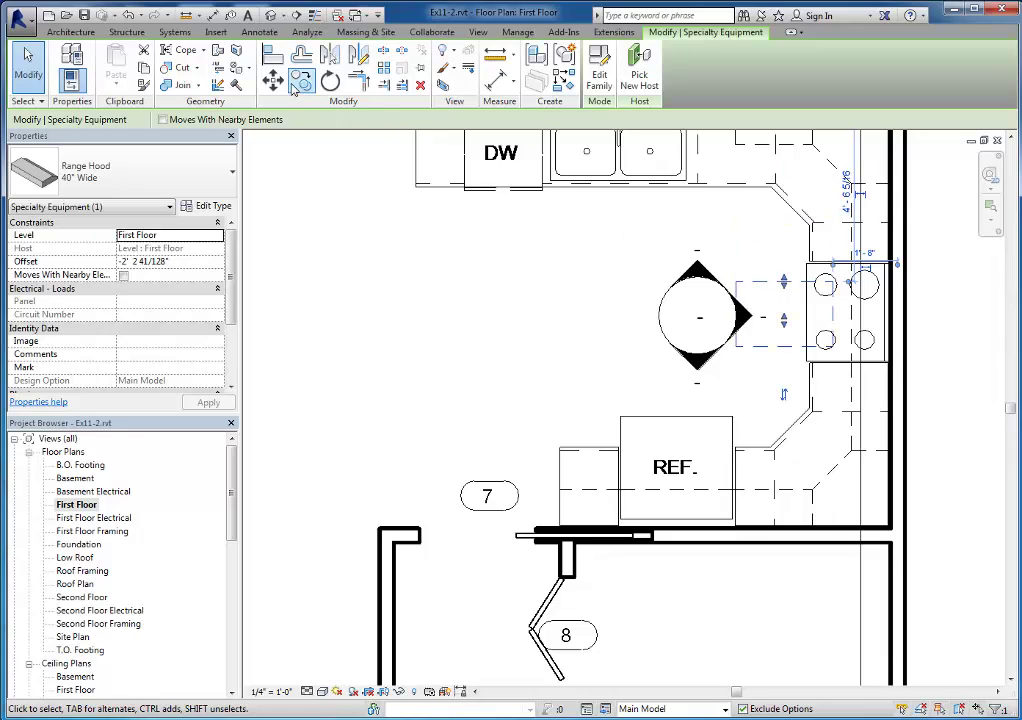
pyautogui.click(343, 88)
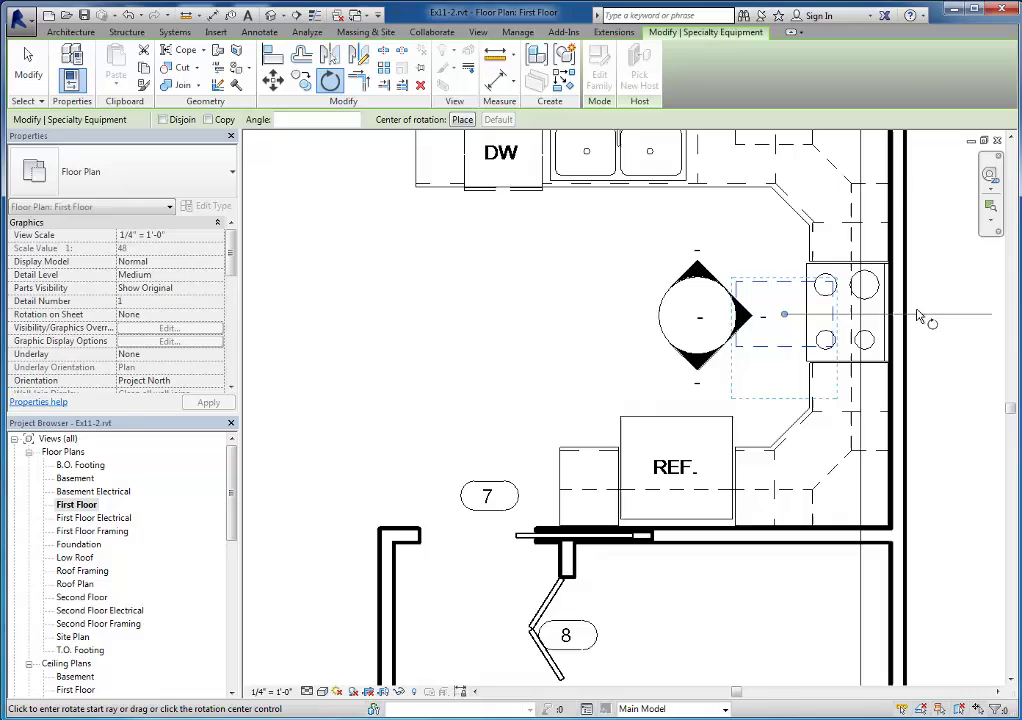
pyautogui.click(920, 316)
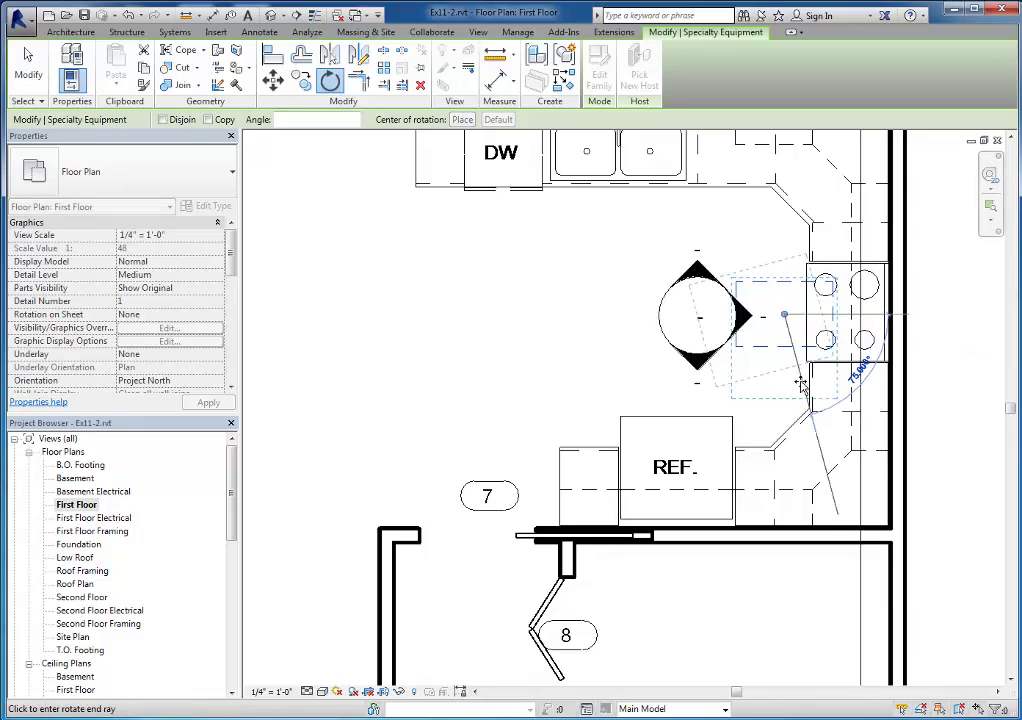
pyautogui.press('Escape')
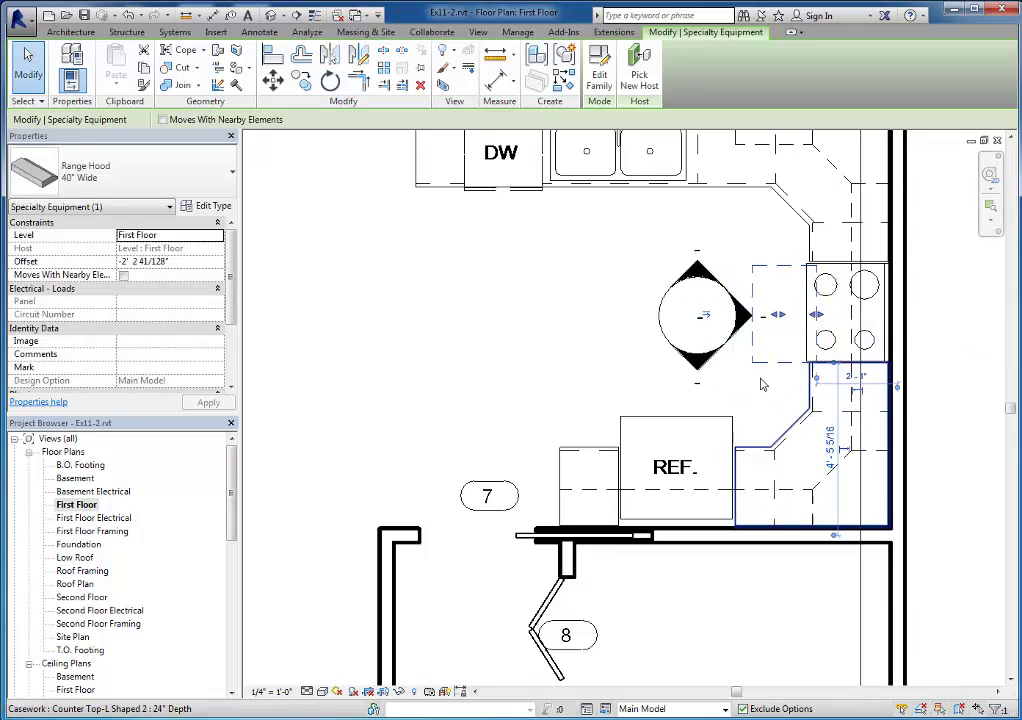
# Step: Open the Kitchen (east) elevation to check the range hood above the range
pyautogui.click(735, 383)
pyautogui.doubleClick(742, 316)
pyautogui.scroll(4, 580, 412)
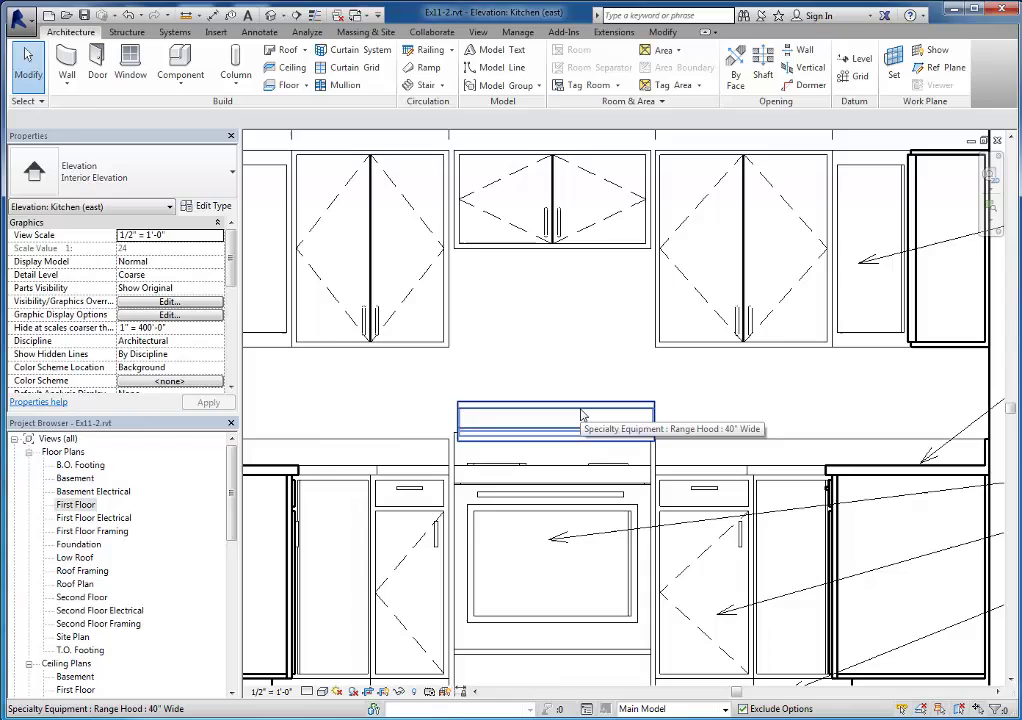
# Step: Shift the range hood right onto the counter by the wall in the First Floor plan
pyautogui.click(582, 413)
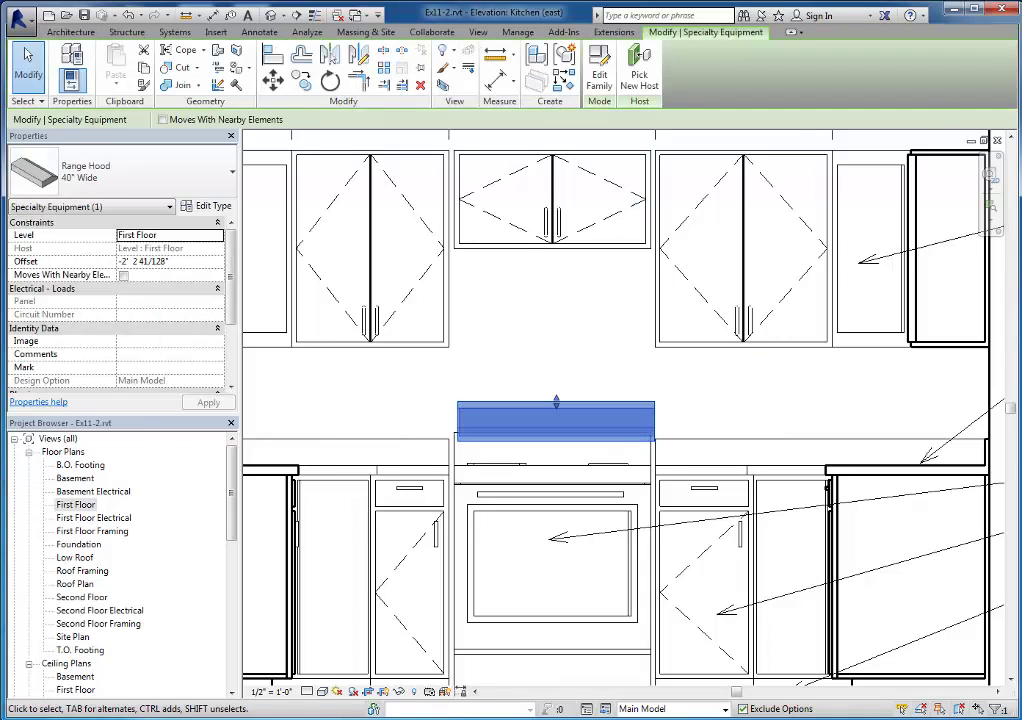
pyautogui.click(997, 140)
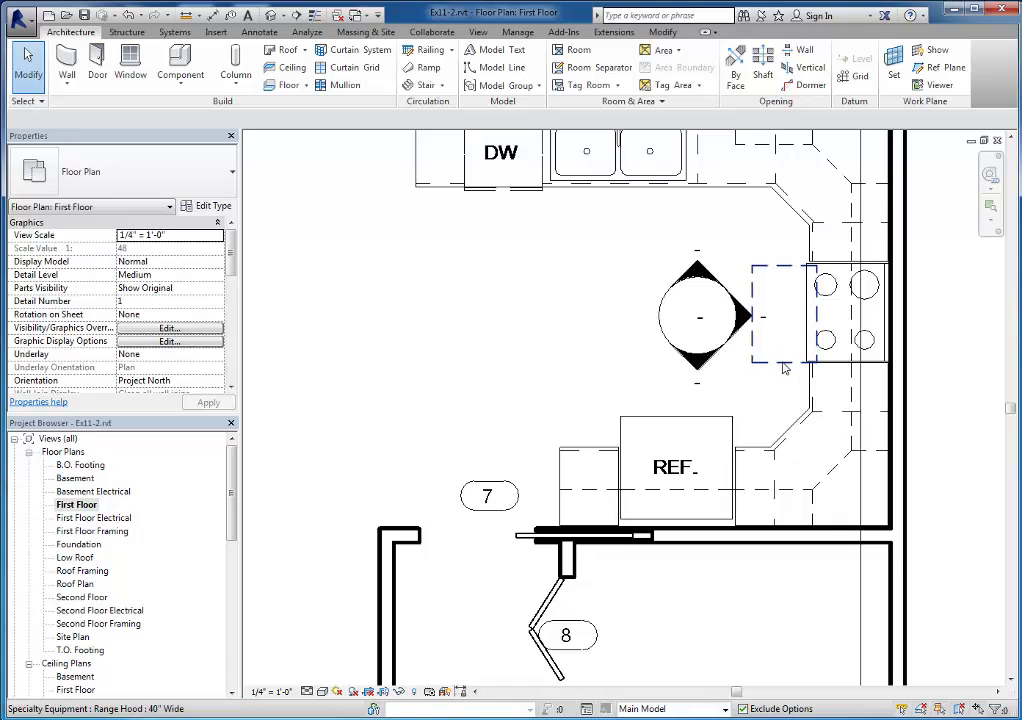
pyautogui.click(780, 268)
pyautogui.moveTo(780, 268); pyautogui.dragTo(856, 267)
pyautogui.click(785, 288)
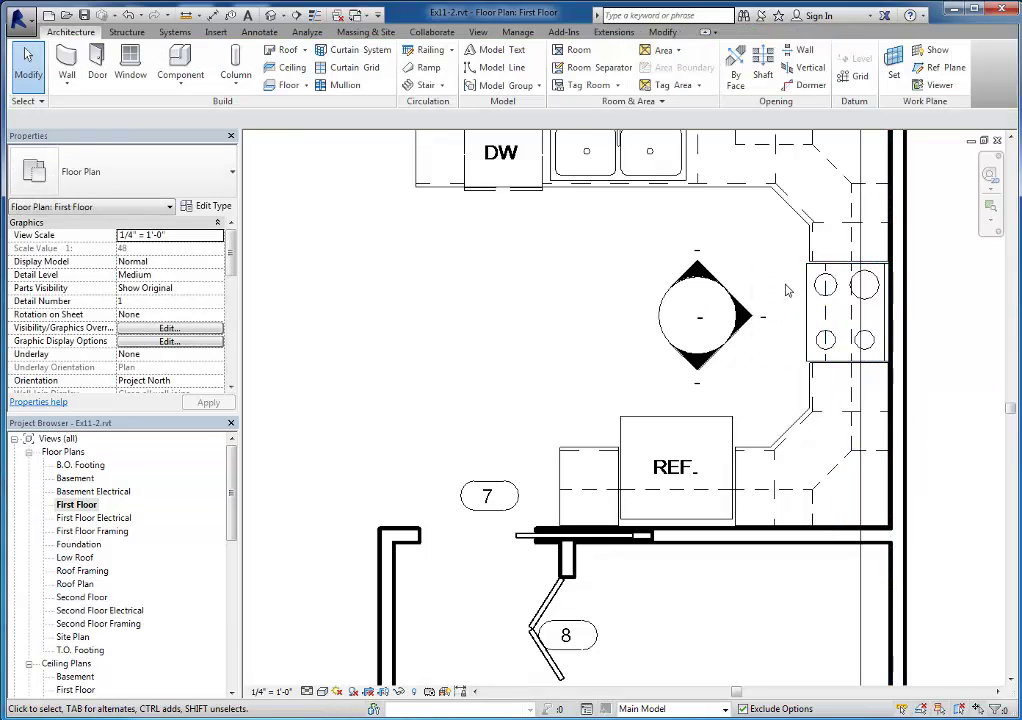
# Step: Raise the range hood in the Kitchen (east) elevation to just below the upper cabinet, offset -0' 3"
pyautogui.doubleClick(748, 320)
pyautogui.scroll(4, 588, 418)
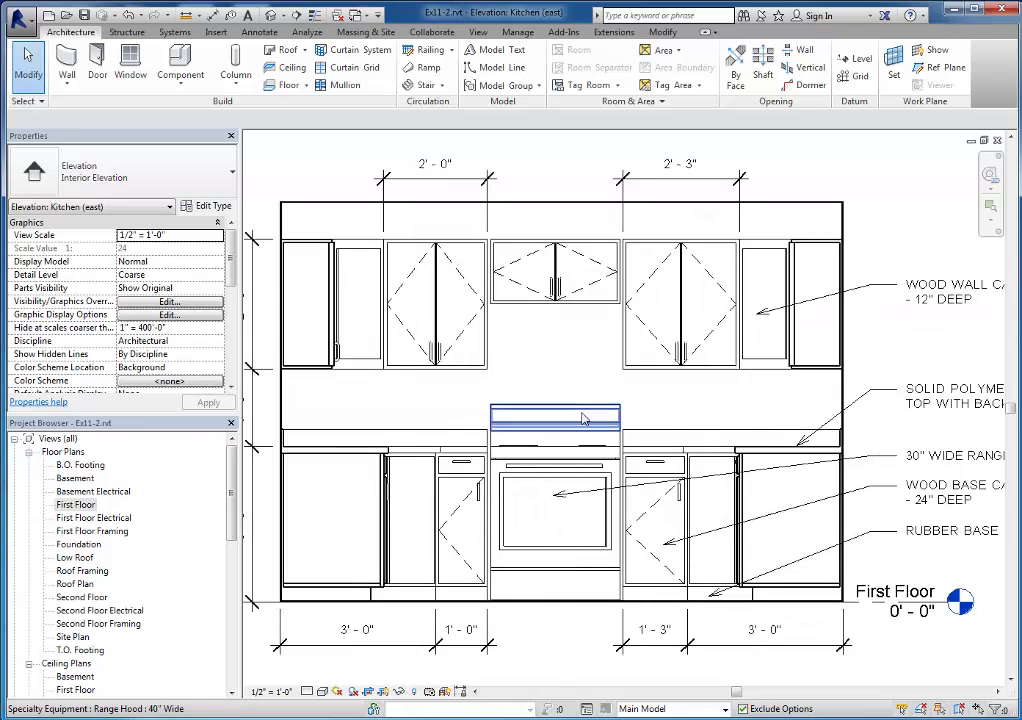
pyautogui.click(582, 408)
pyautogui.moveTo(582, 408); pyautogui.dragTo(586, 315)
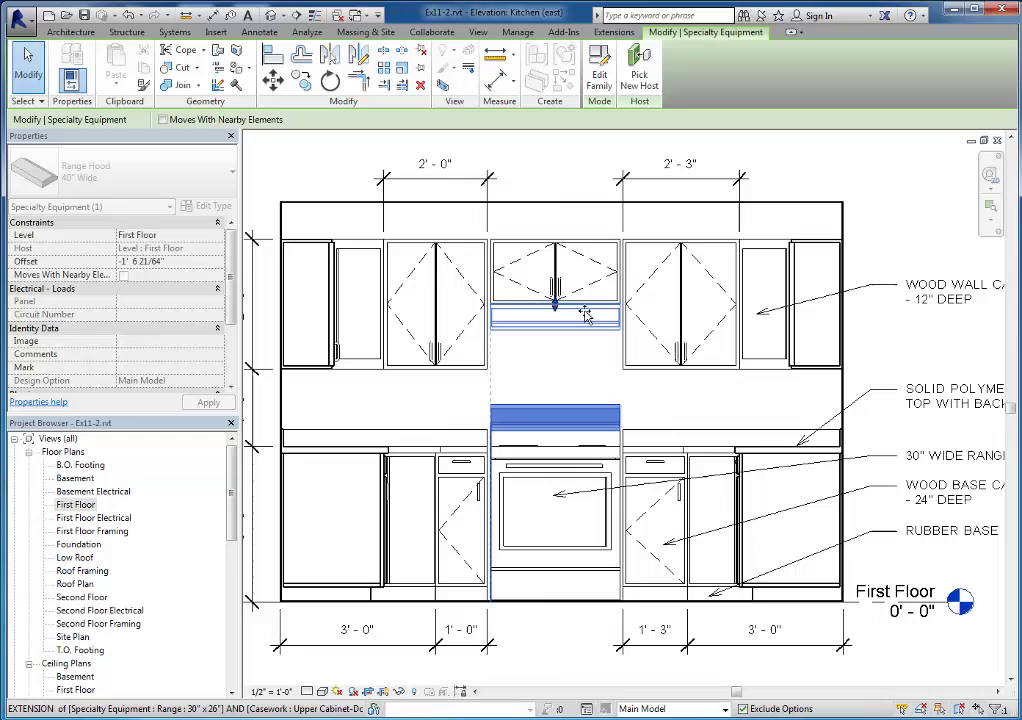
pyautogui.moveTo(586, 315); pyautogui.dragTo(586, 317)
pyautogui.press('Escape')
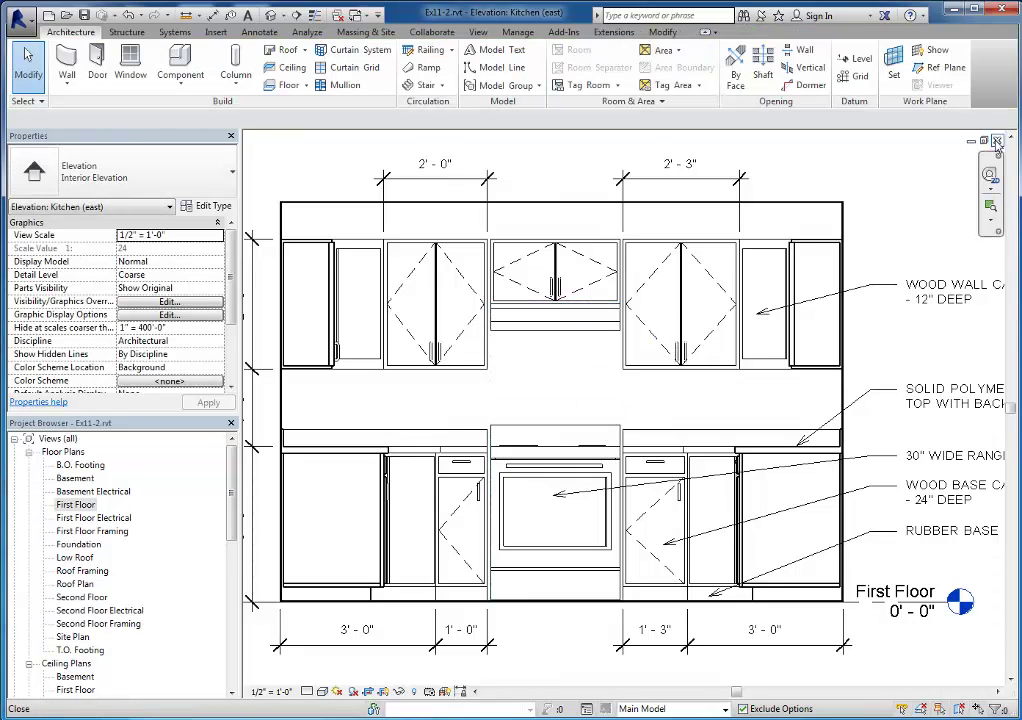
pyautogui.click(997, 141)
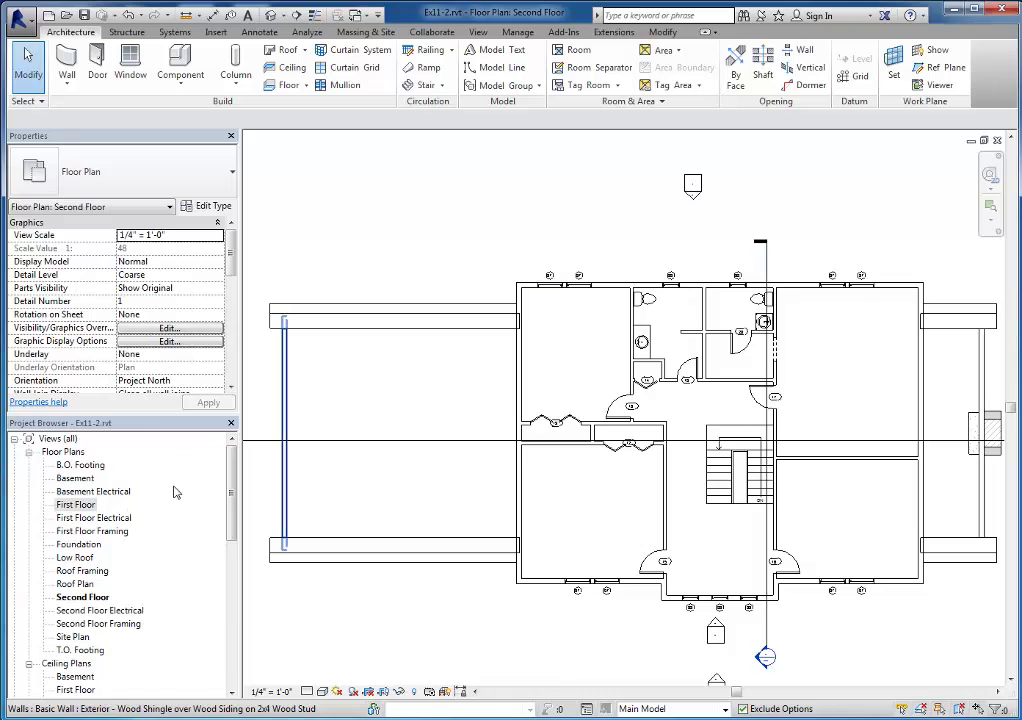
# Step: Return to the First Floor plan and zoom onto the kitchen
pyautogui.doubleClick(80, 505)
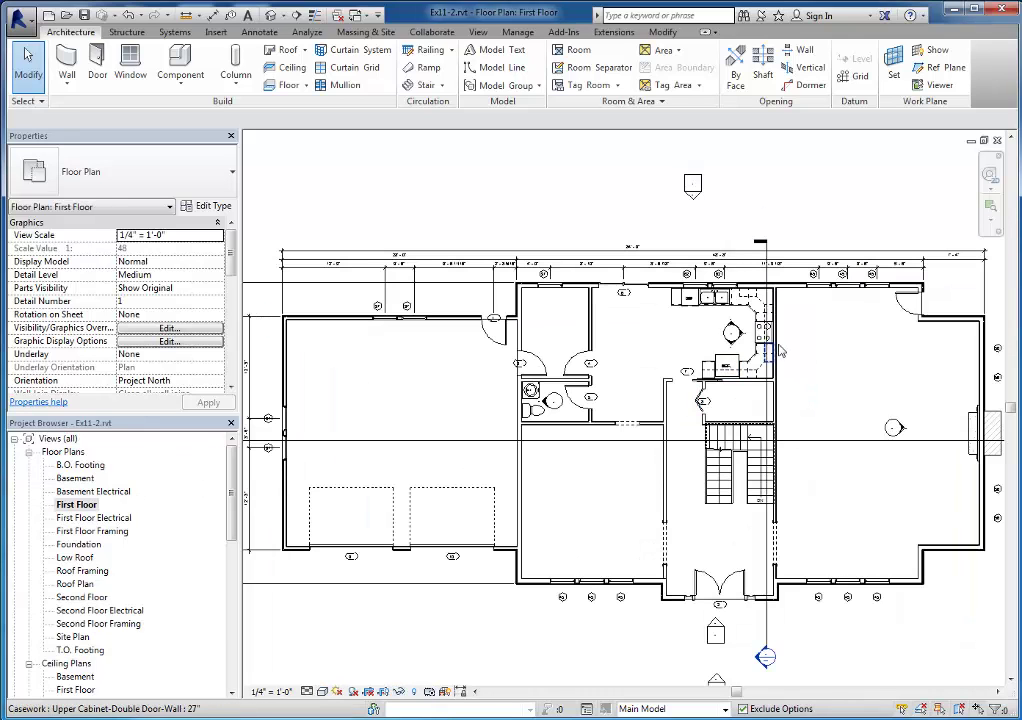
pyautogui.scroll(3, 797, 343)
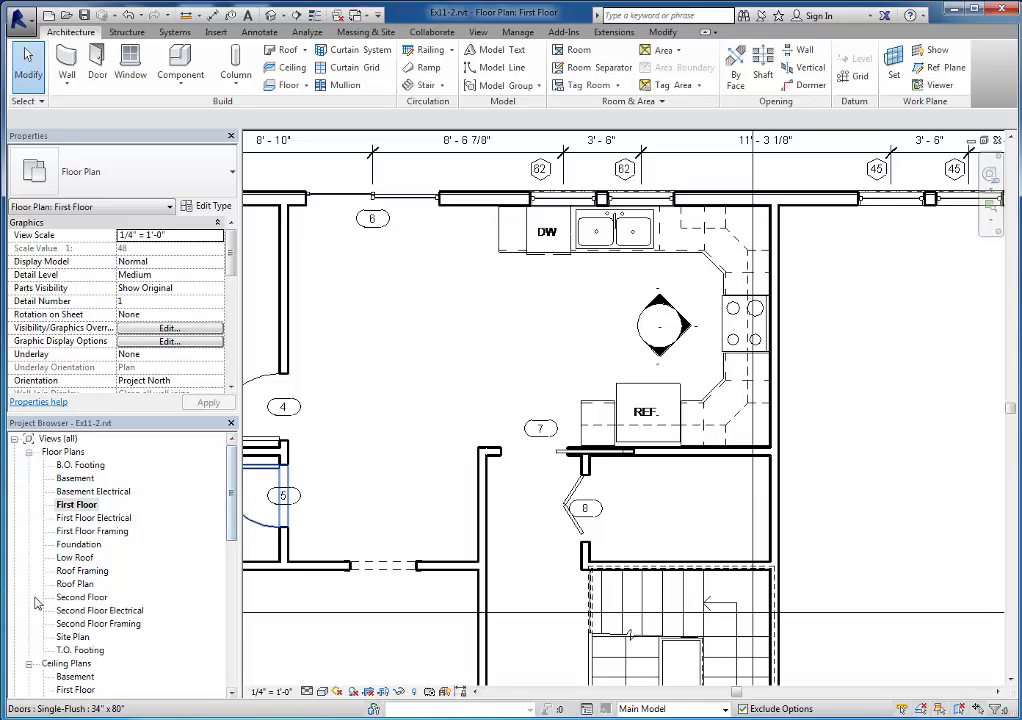
# Step: Open the Second Floor plan and inspect the stair opening in the default 3D view
pyautogui.doubleClick(80, 597)
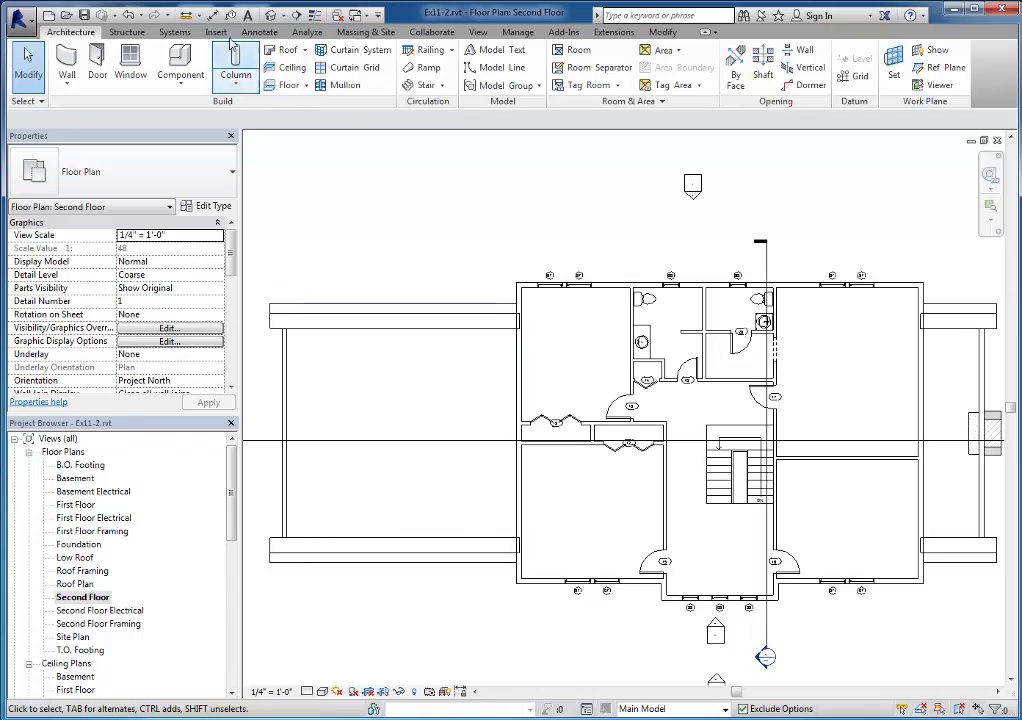
pyautogui.click(270, 15)
pyautogui.scroll(5, 697, 467)
pyautogui.keyDown('shift'); pyautogui.moveTo(697, 467); pyautogui.dragTo(880, 445, button='middle'); pyautogui.keyUp('shift')
pyautogui.scroll(2, 788, 340)
pyautogui.scroll(1, 788, 340)
pyautogui.moveTo(788, 340); pyautogui.dragTo(479, 365, button='middle')
pyautogui.scroll(2, 490, 300)
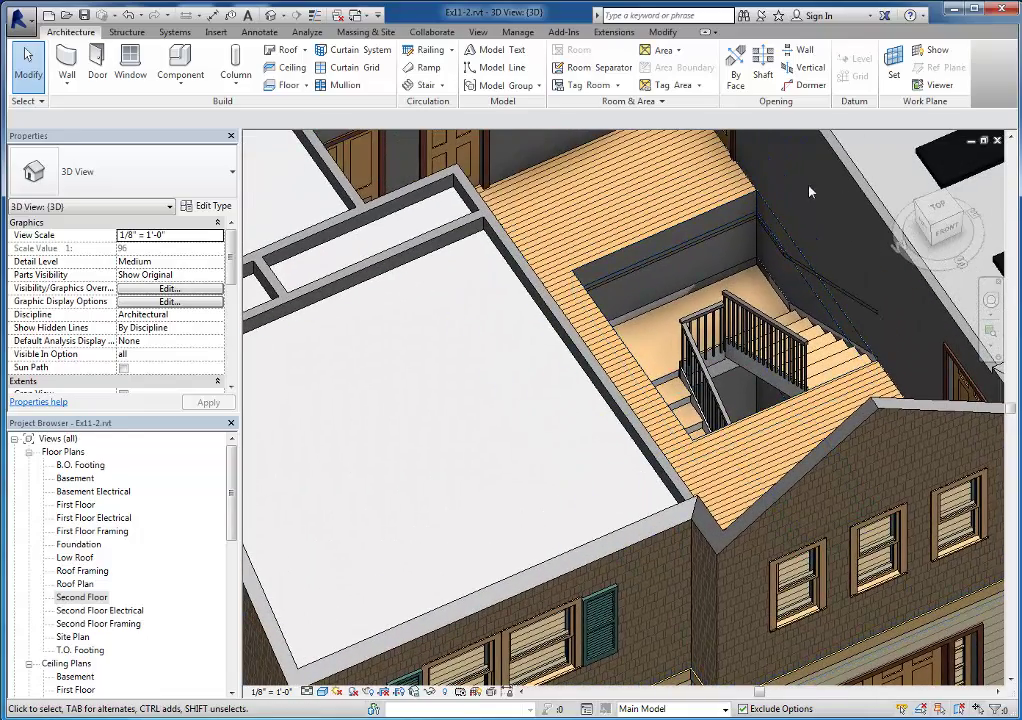
pyautogui.click(997, 142)
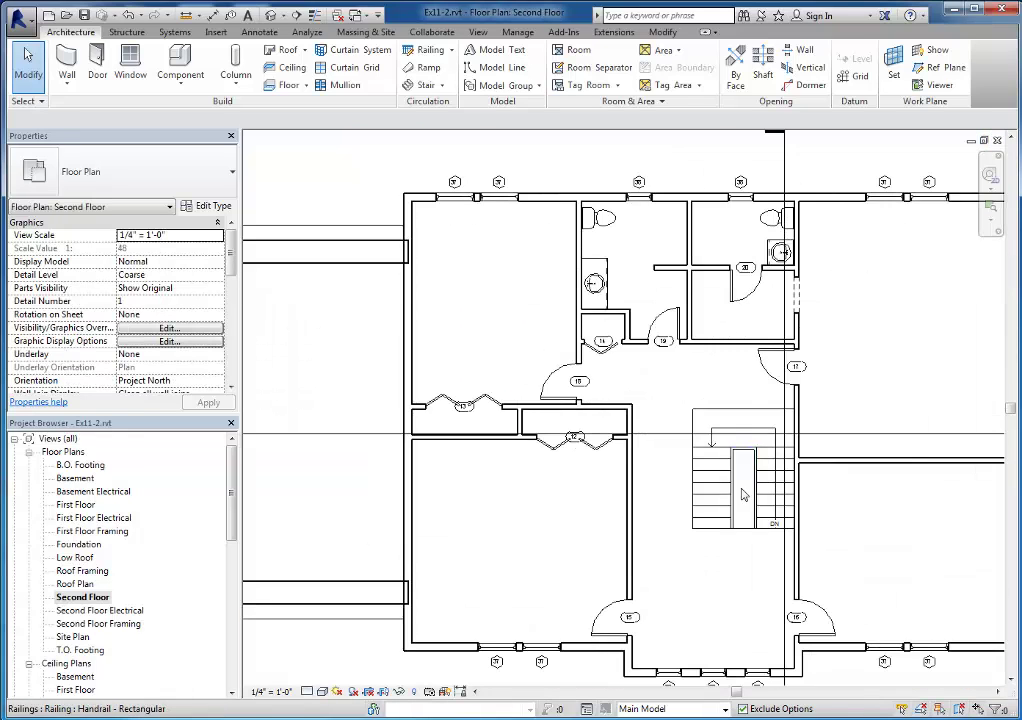
pyautogui.scroll(2, 743, 494)
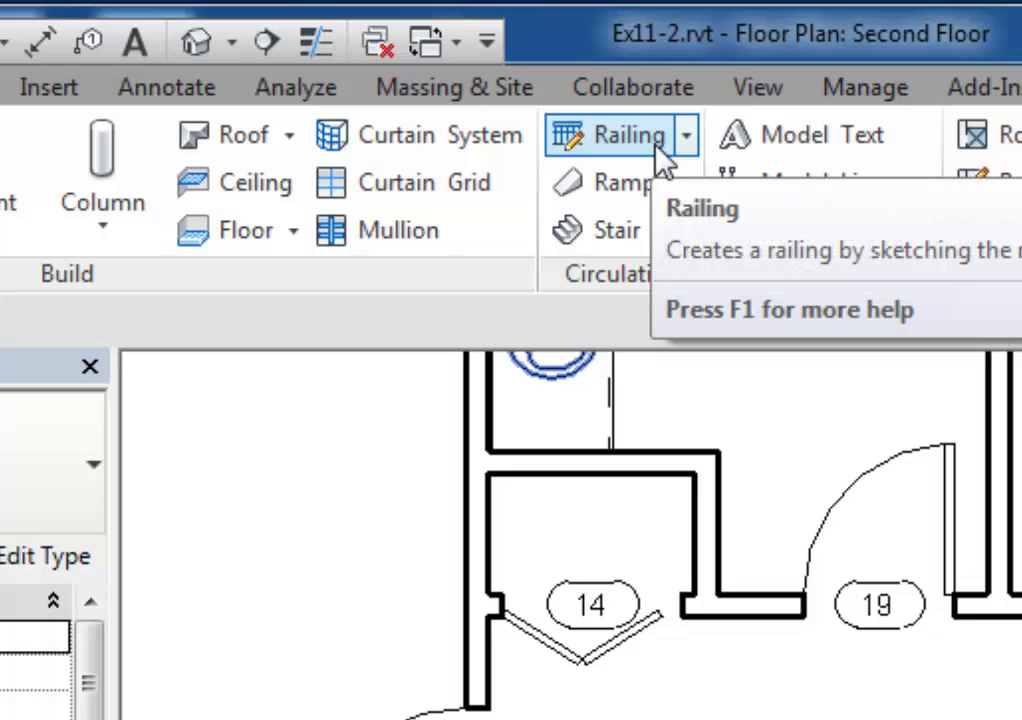
# Step: Start a Handrail - Rectangular railing picking the top, left and bottom stair-opening edges
pyautogui.click(658, 152)
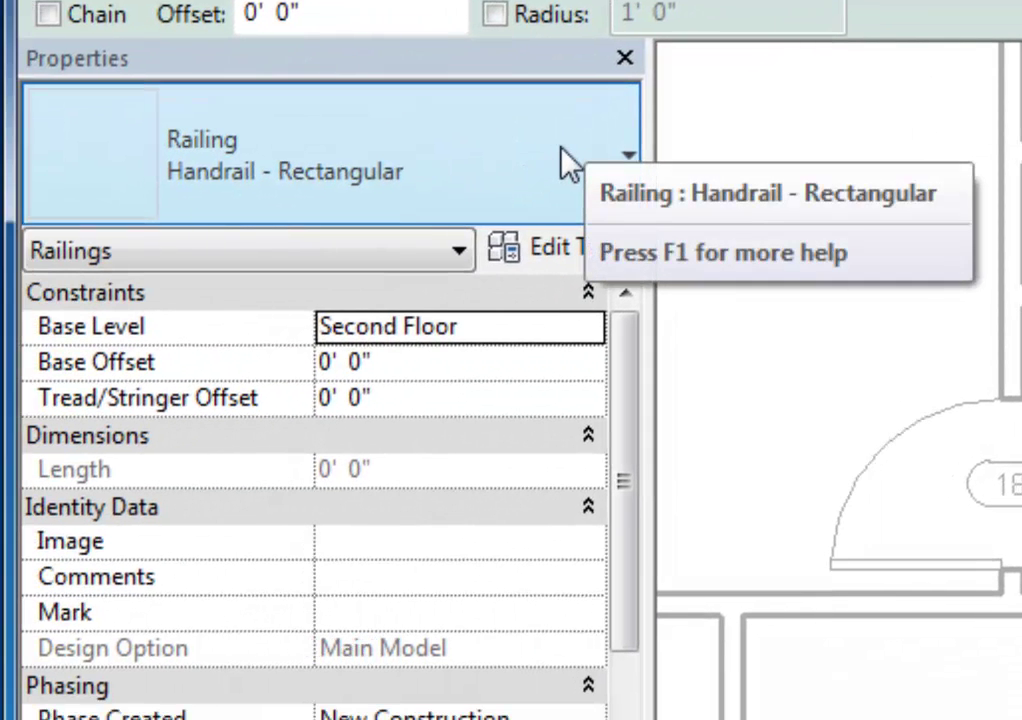
pyautogui.click(388, 262)
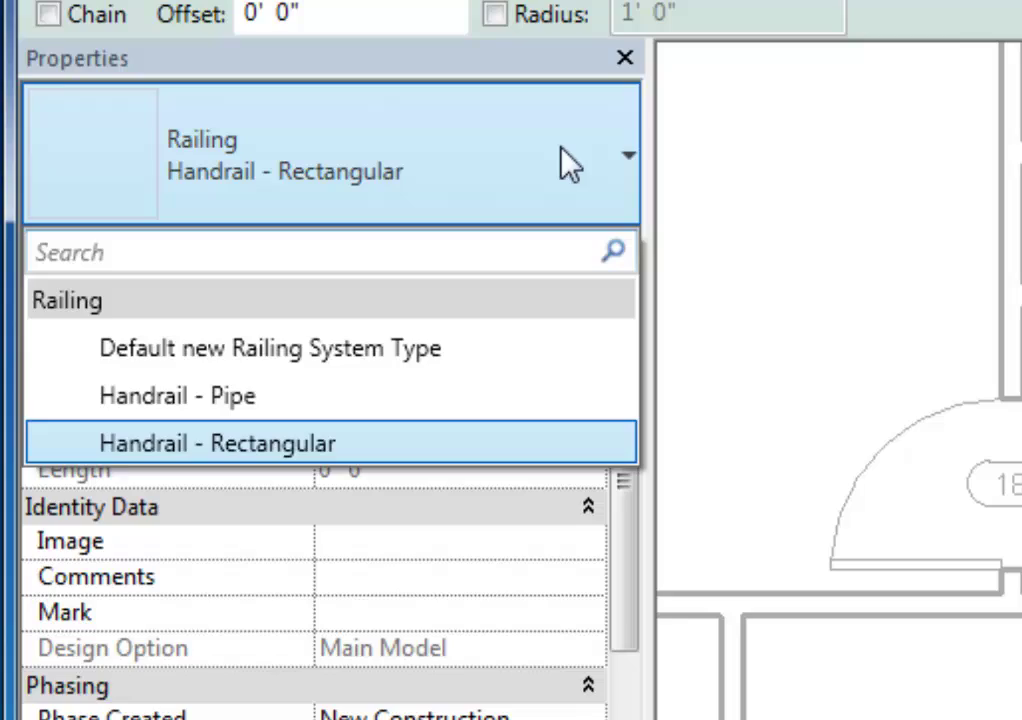
pyautogui.click(578, 160)
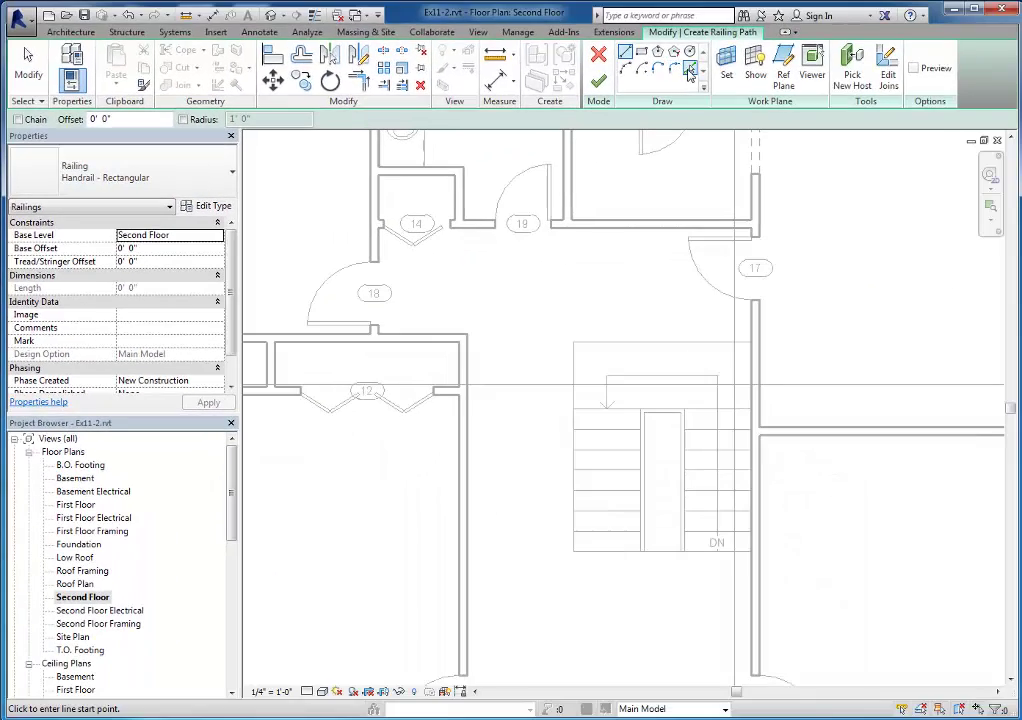
pyautogui.click(690, 68)
pyautogui.click(645, 344)
pyautogui.click(576, 377)
pyautogui.click(605, 556)
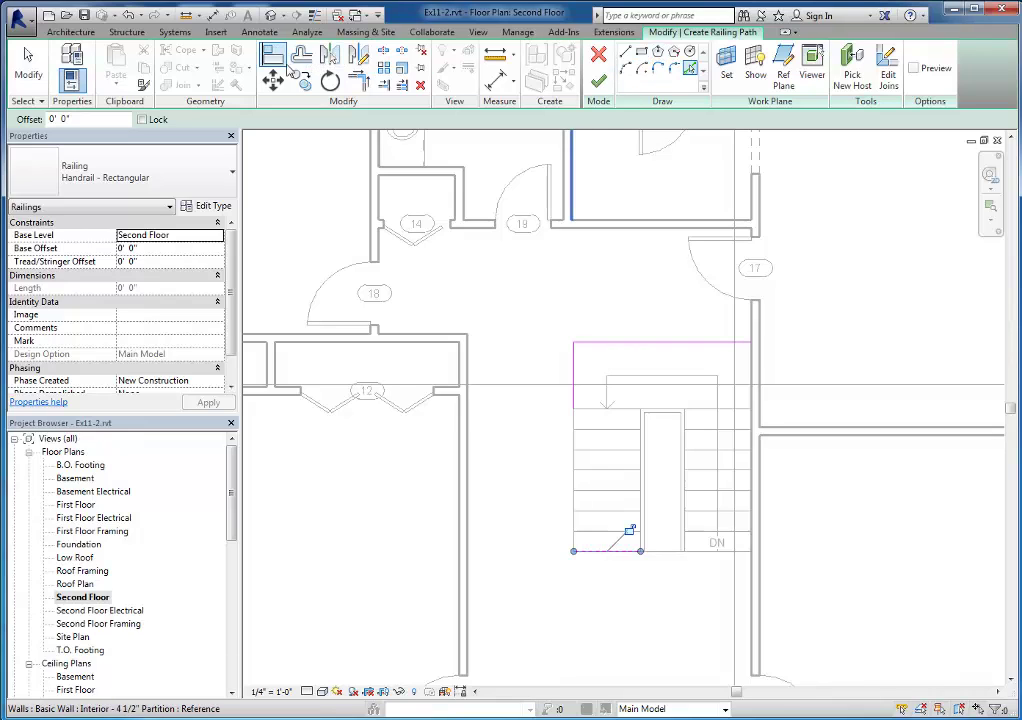
# Step: Join the left and bottom lines at a corner, lengthen the bottom to 4'10", and finish the railing
pyautogui.click(358, 80)
pyautogui.click(574, 412)
pyautogui.click(609, 551)
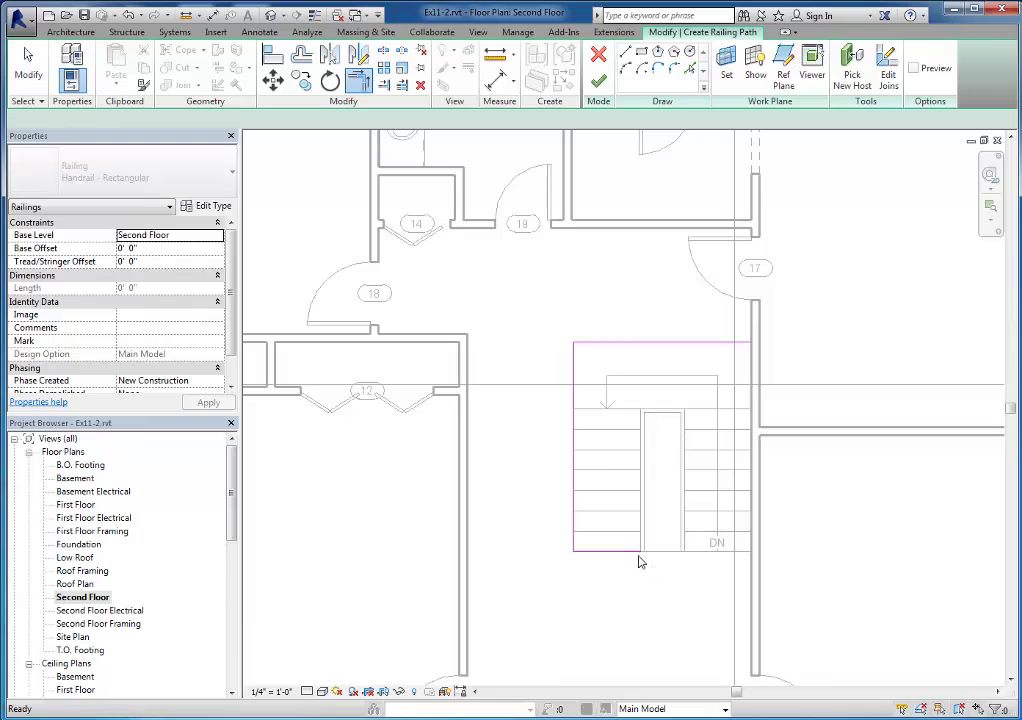
pyautogui.press('Escape')
pyautogui.click(641, 558)
pyautogui.moveTo(641, 551); pyautogui.dragTo(680, 553)
pyautogui.click(691, 592)
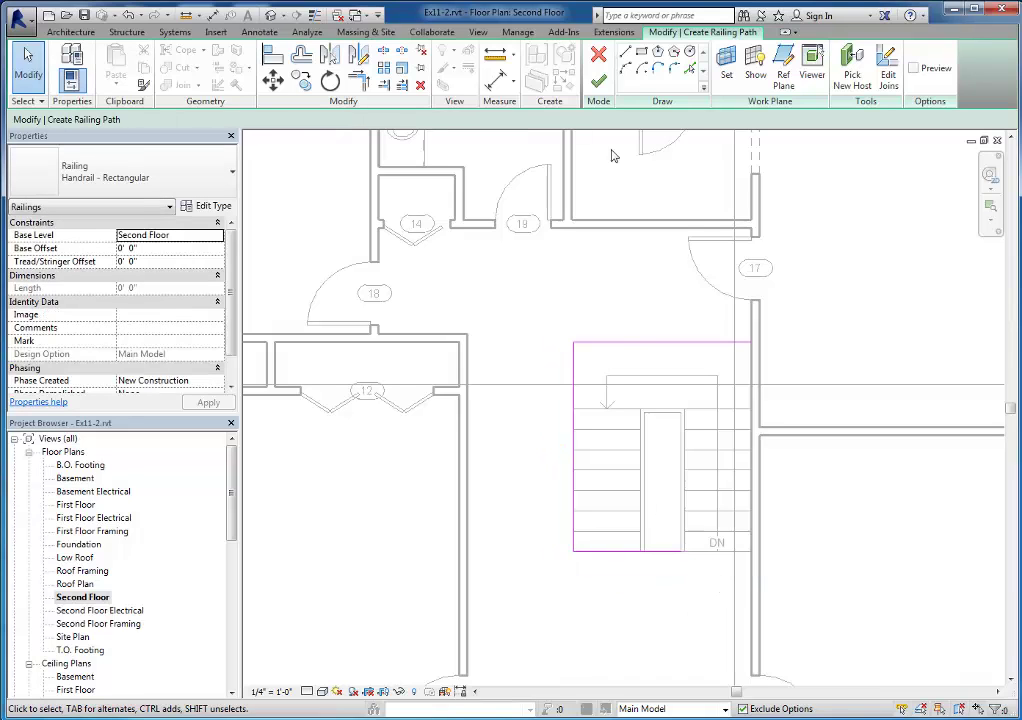
pyautogui.click(599, 81)
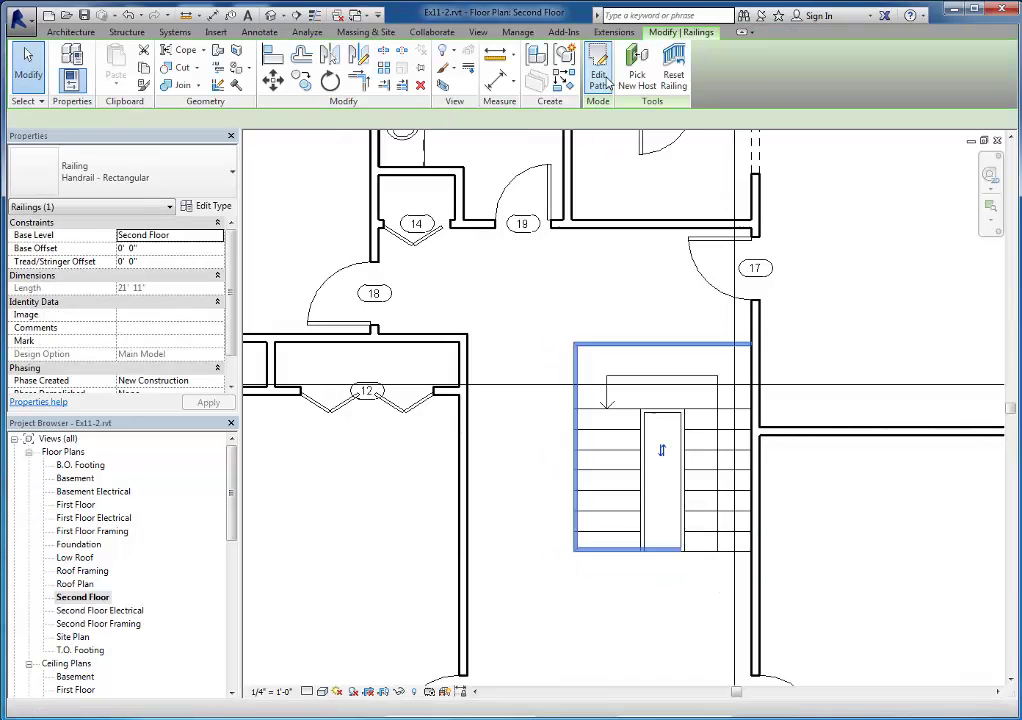
# Step: Switch to the default 3D view and select the new stair-opening railing
pyautogui.click(283, 15)
pyautogui.click(262, 32)
pyautogui.scroll(5, 712, 425)
pyautogui.scroll(3, 712, 425)
pyautogui.keyDown('shift'); pyautogui.moveTo(690, 450); pyautogui.dragTo(697, 412, button='middle'); pyautogui.keyUp('shift')
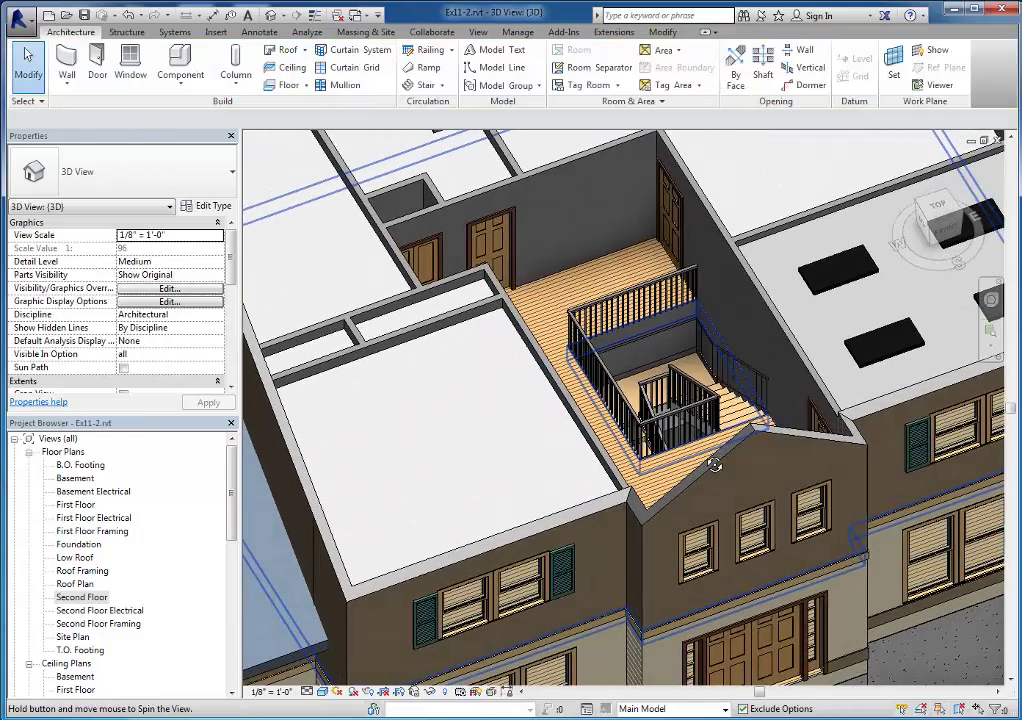
pyautogui.click(692, 410)
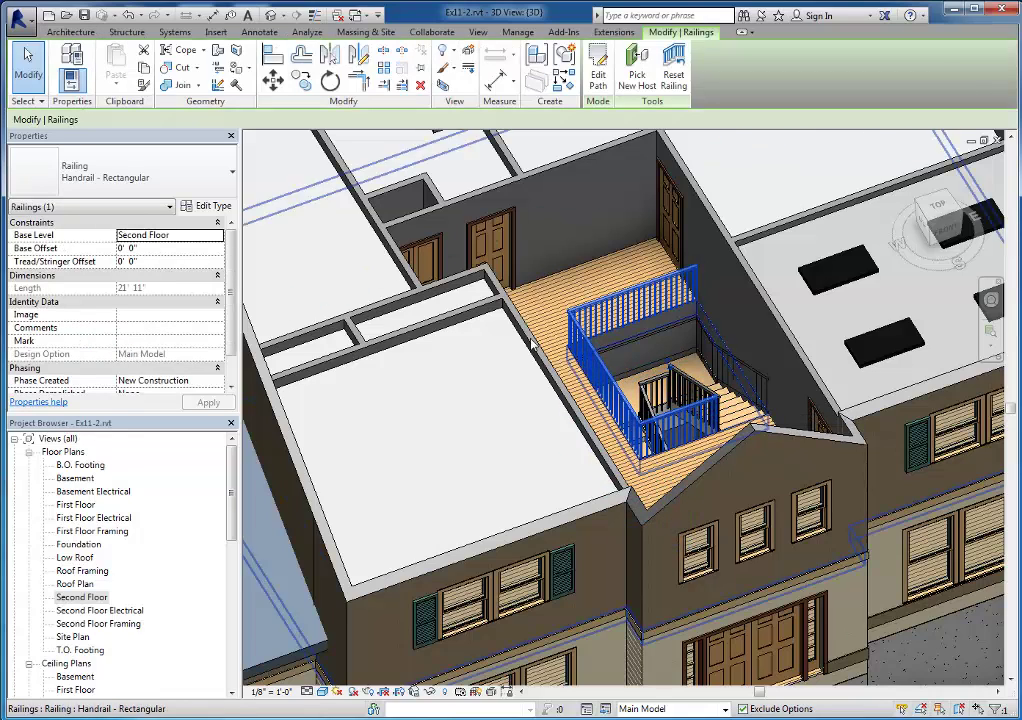
# Step: Change the railing type to Default new Railing System Type, then to Handrail - Pipe
pyautogui.click(216, 185)
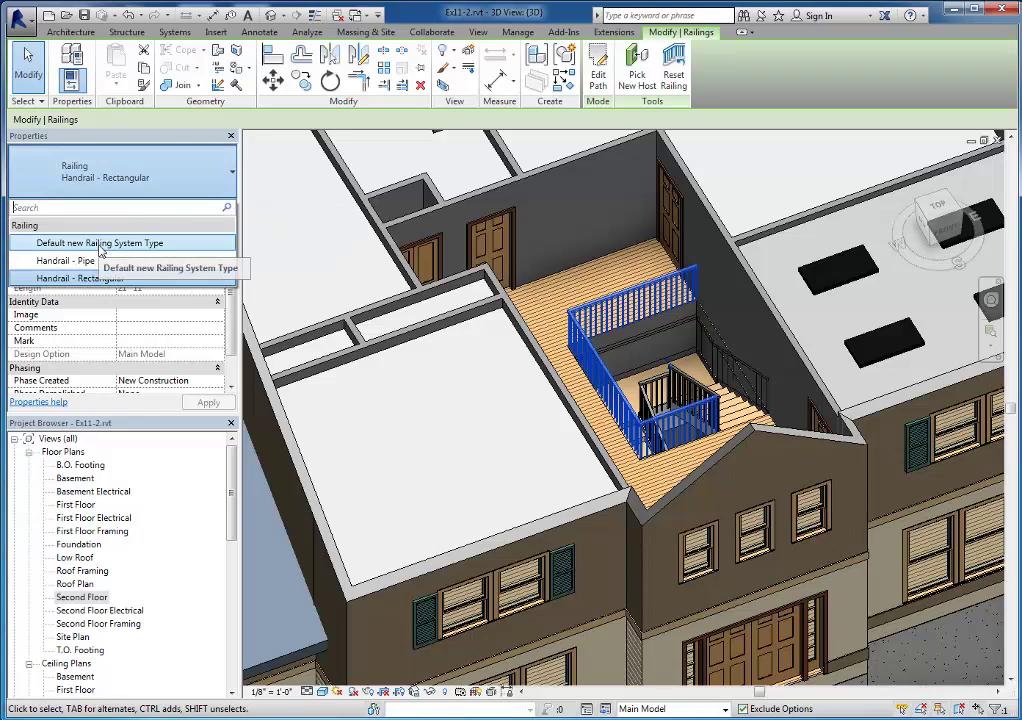
pyautogui.click(100, 246)
pyautogui.scroll(2, 575, 382)
pyautogui.click(168, 187)
pyautogui.click(137, 259)
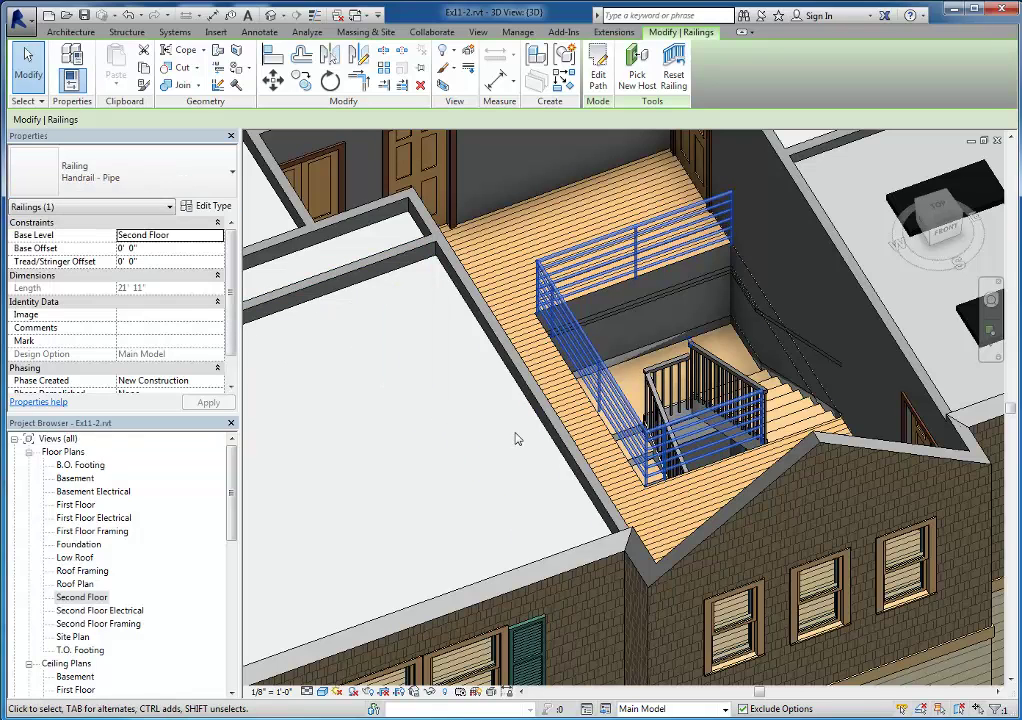
pyautogui.click(578, 425)
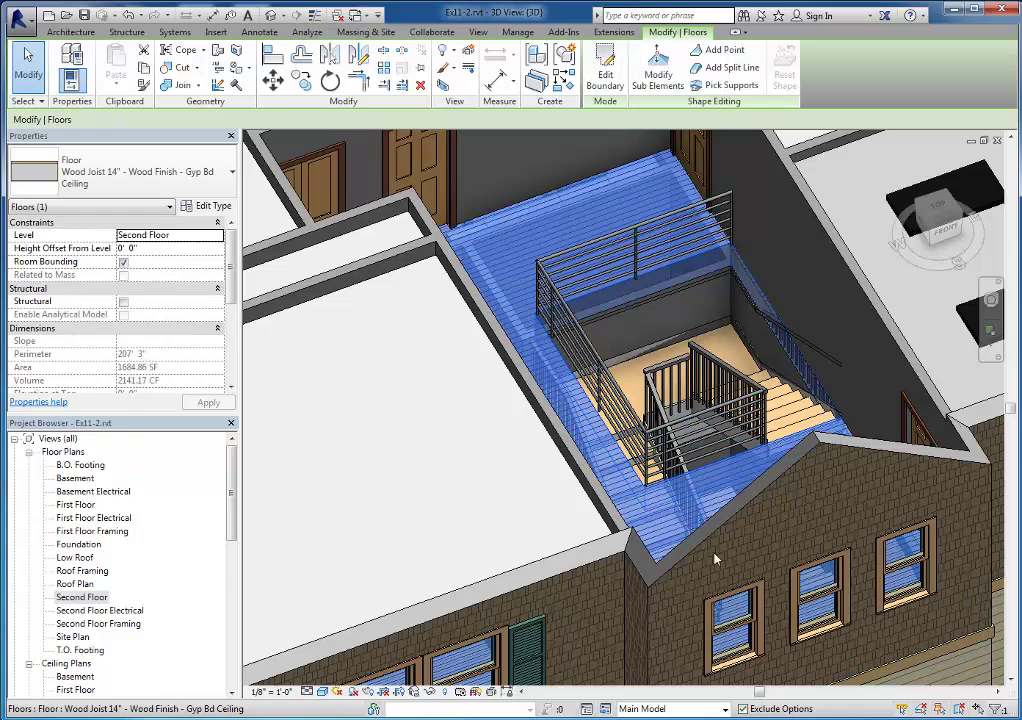
pyautogui.press('Escape')
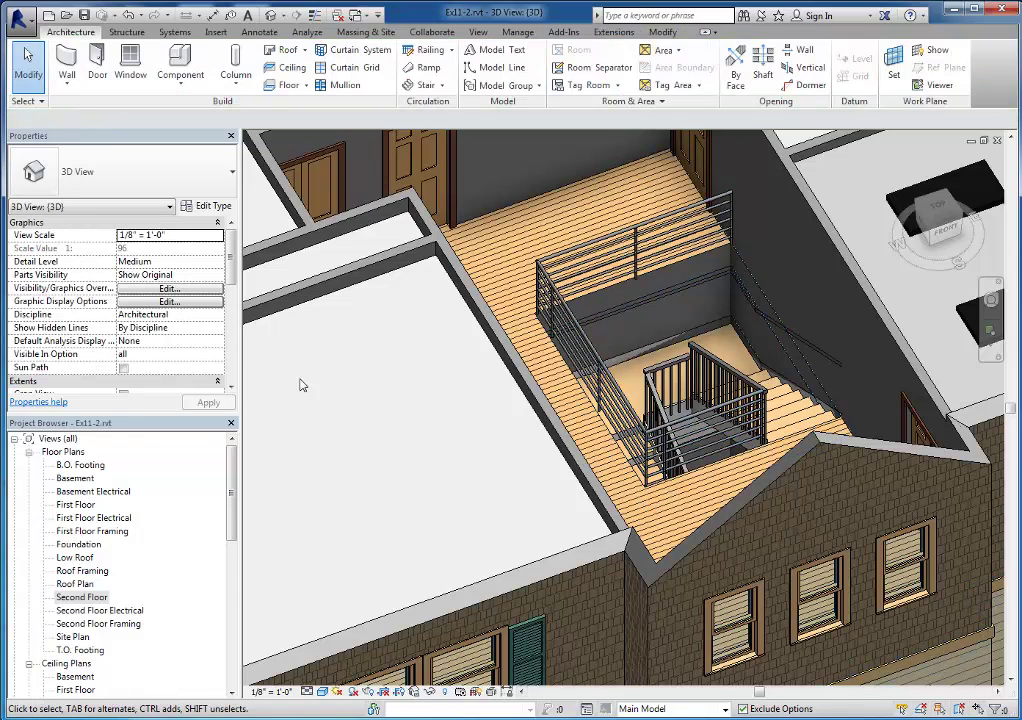
# Step: Switch the pipe railing to Handrail - Rectangular and orbit out to view the stair opening
pyautogui.click(568, 320)
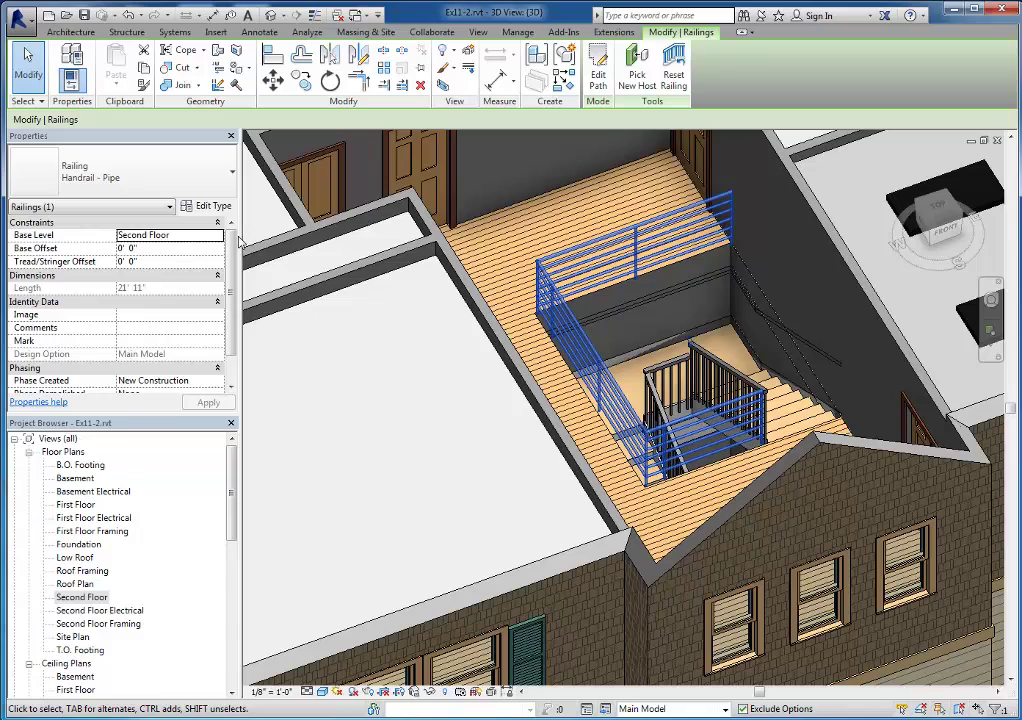
pyautogui.click(161, 190)
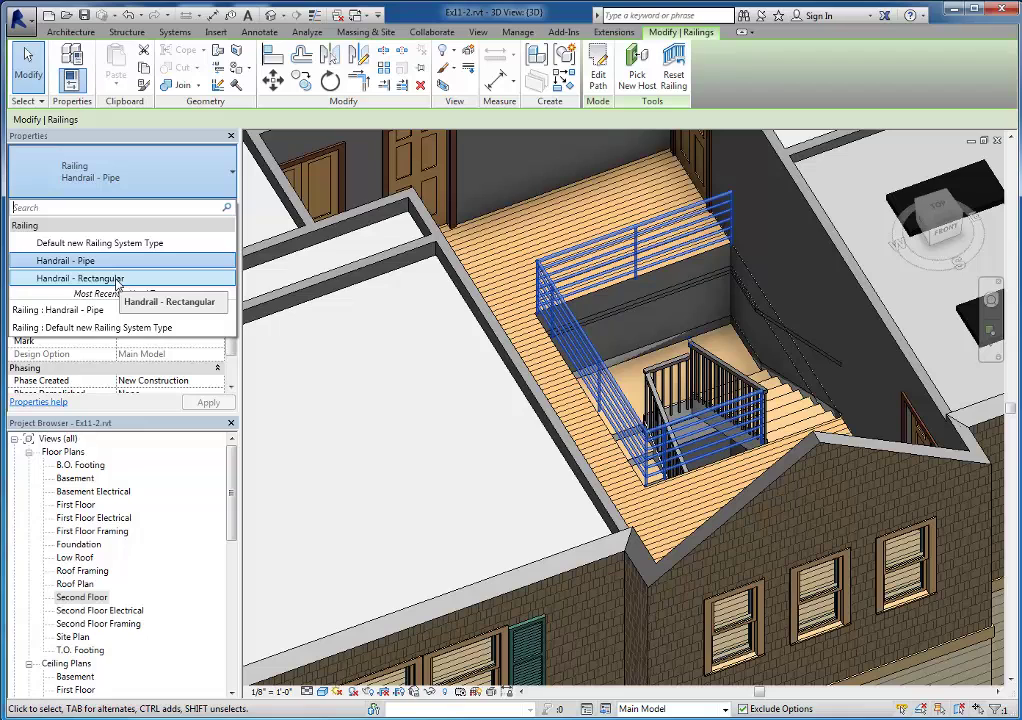
pyautogui.click(117, 281)
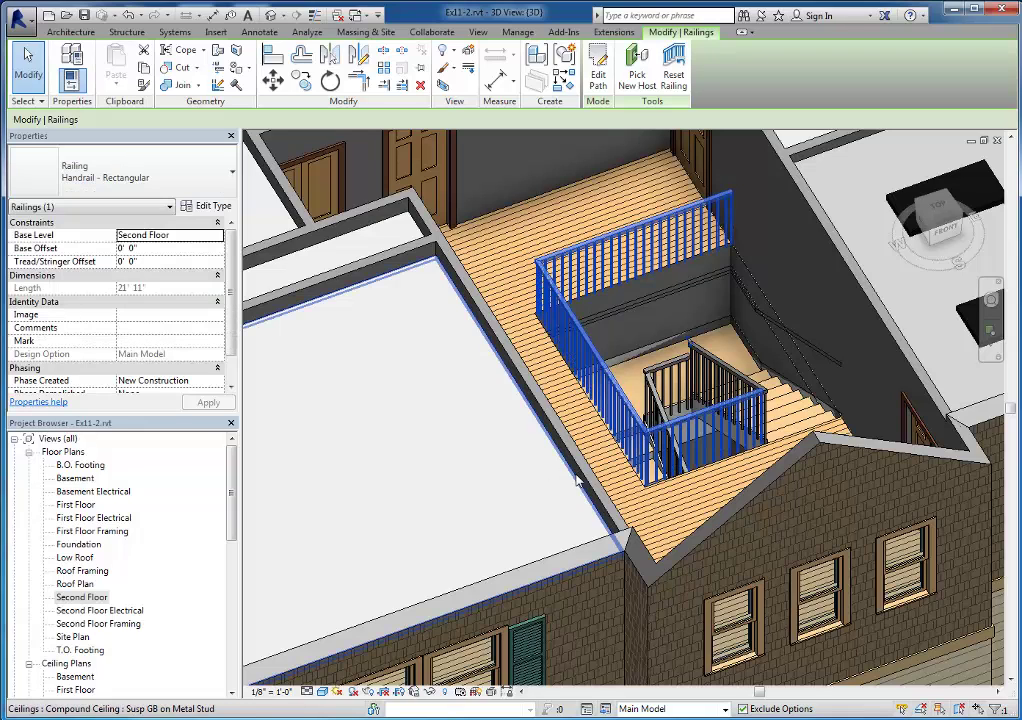
pyautogui.keyDown('shift'); pyautogui.moveTo(692, 391); pyautogui.dragTo(871, 500, button='middle'); pyautogui.keyUp('shift')
pyautogui.scroll(-4, 871, 500)
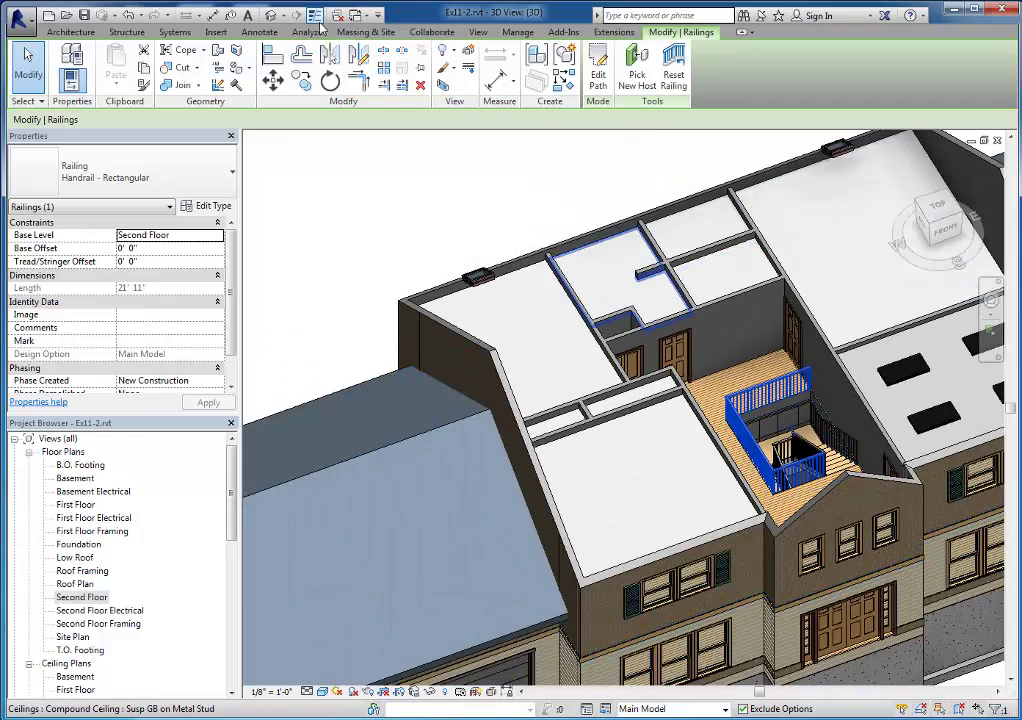
# Step: Search Autodesk Seek from the Insert tab for 'revit samples'
pyautogui.click(410, 183)
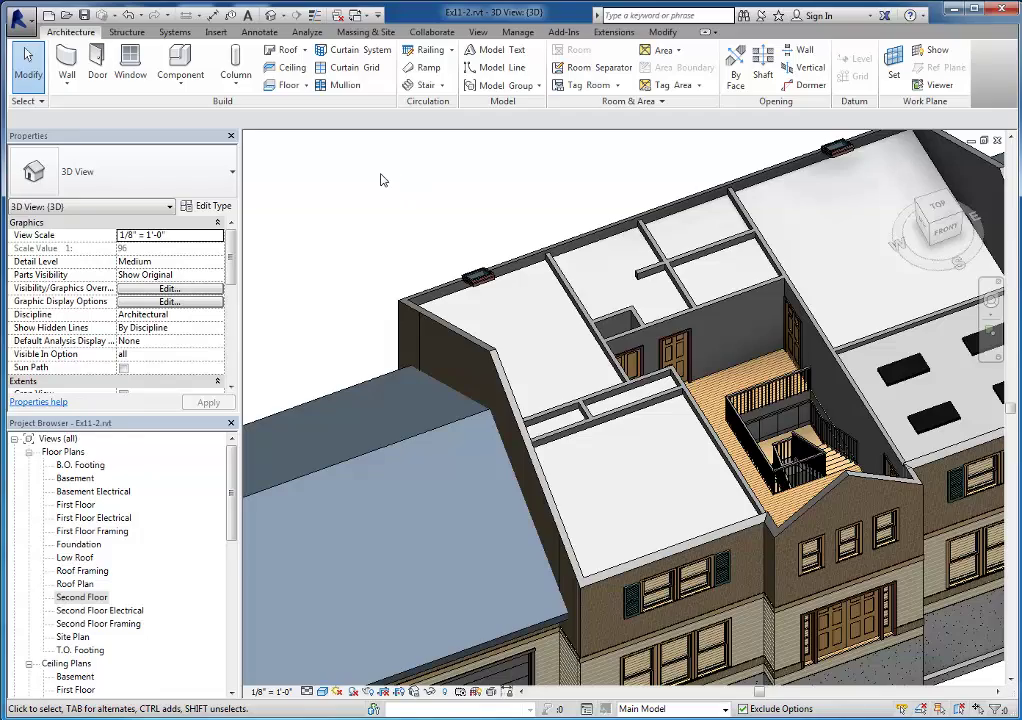
pyautogui.click(216, 31)
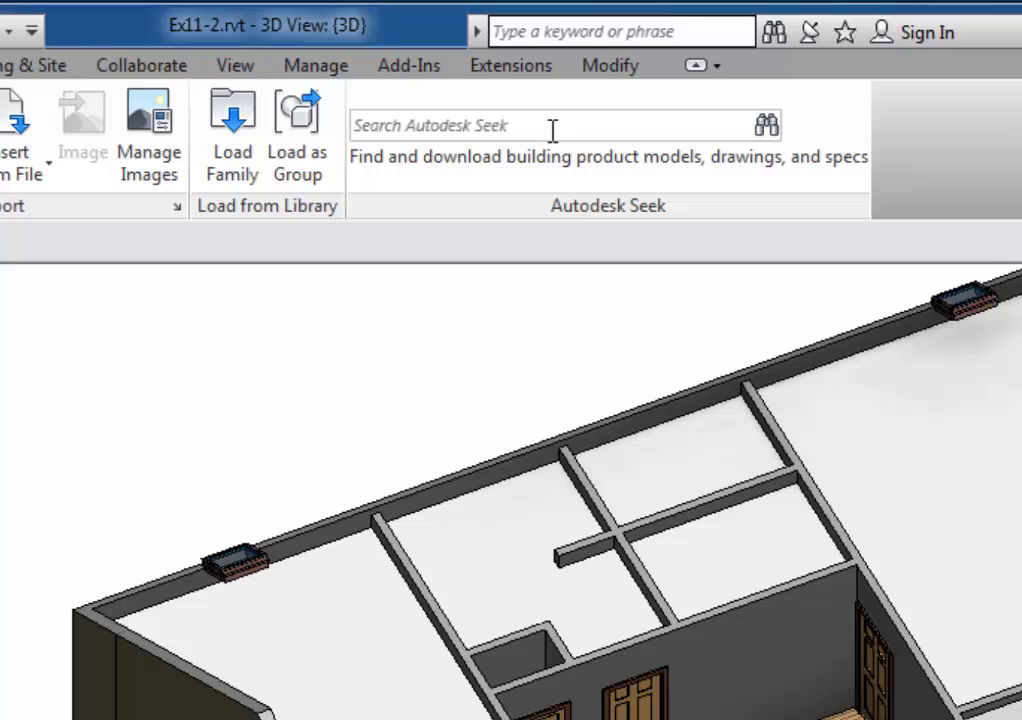
pyautogui.click(585, 103)
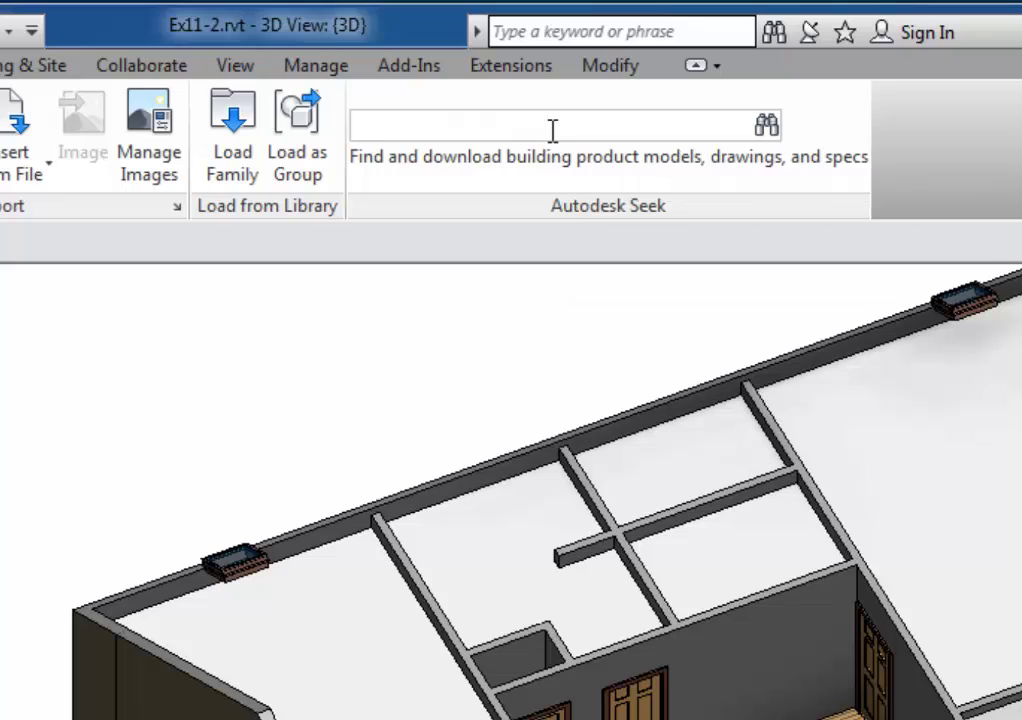
pyautogui.write('revit samples')
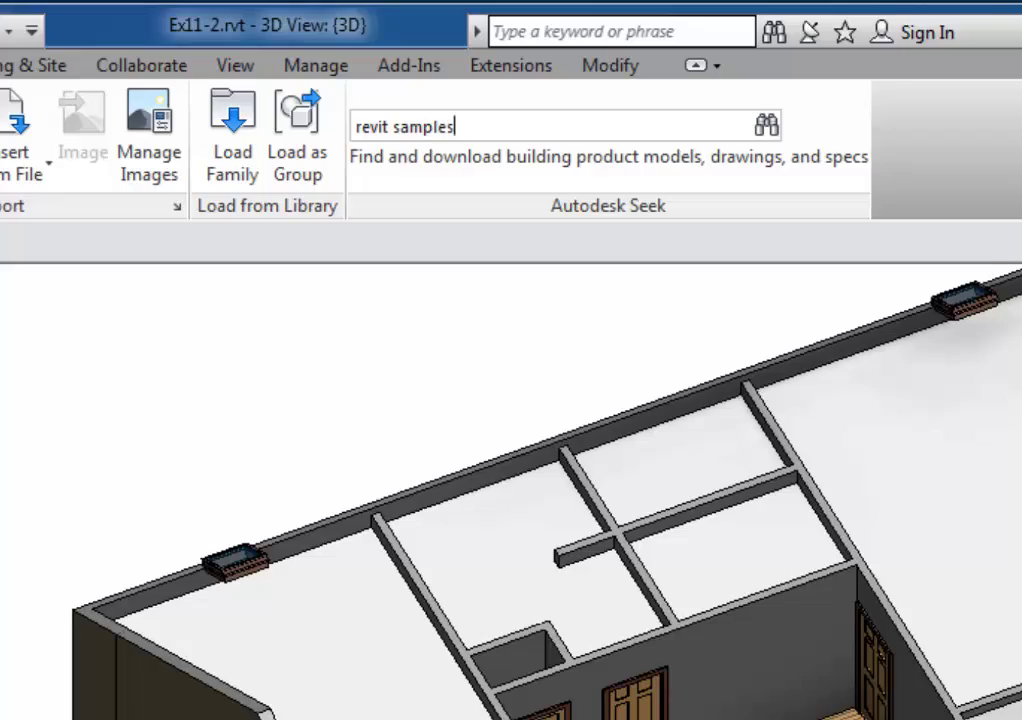
pyautogui.press('Return')
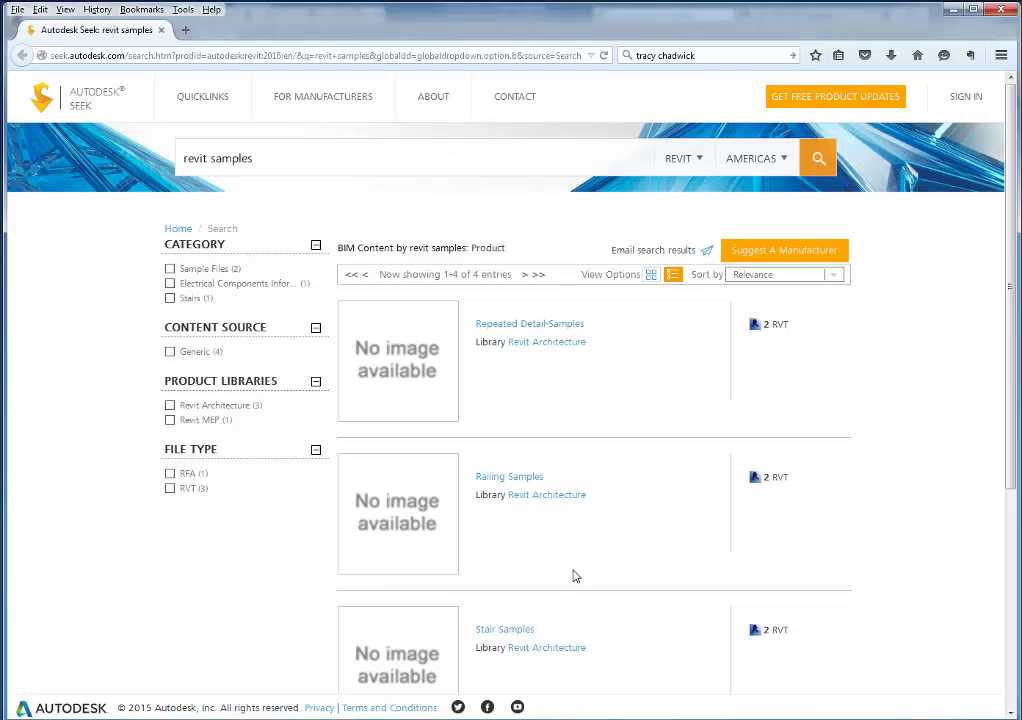
# Step: Open the Railing Samples page in Autodesk Seek and request the Revit 2010 file download
pyautogui.scroll(-2, 739, 470)
pyautogui.click(523, 398)
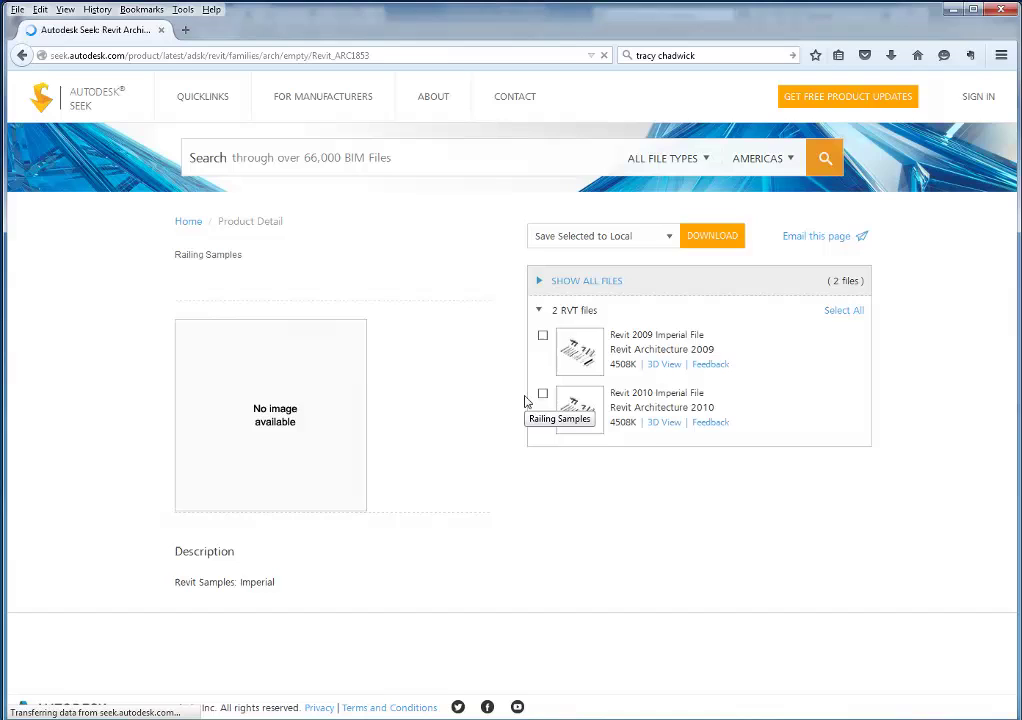
pyautogui.moveTo(600, 380)
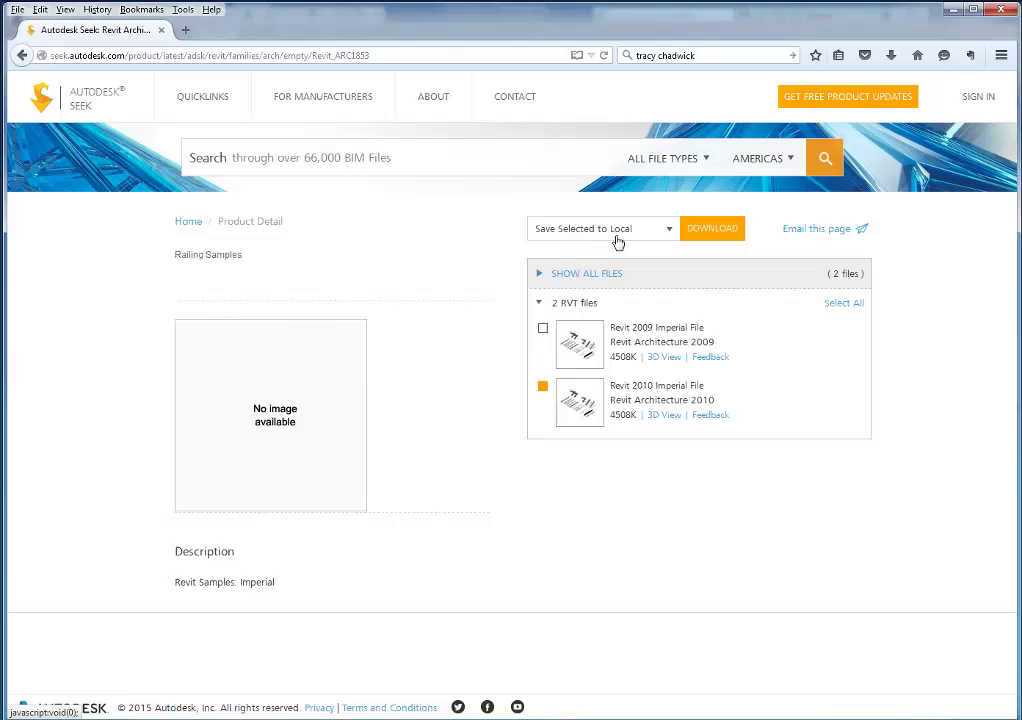
pyautogui.click(708, 236)
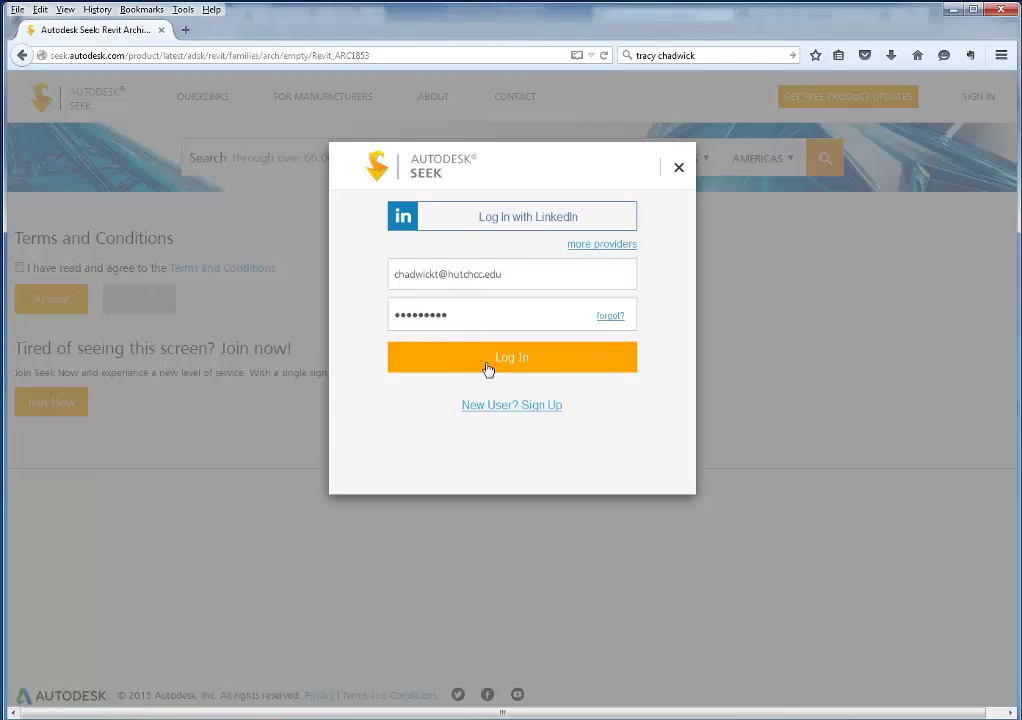
# Step: Log in, download the Railing Samples file again and open it with Autodesk Revit
pyautogui.click(511, 360)
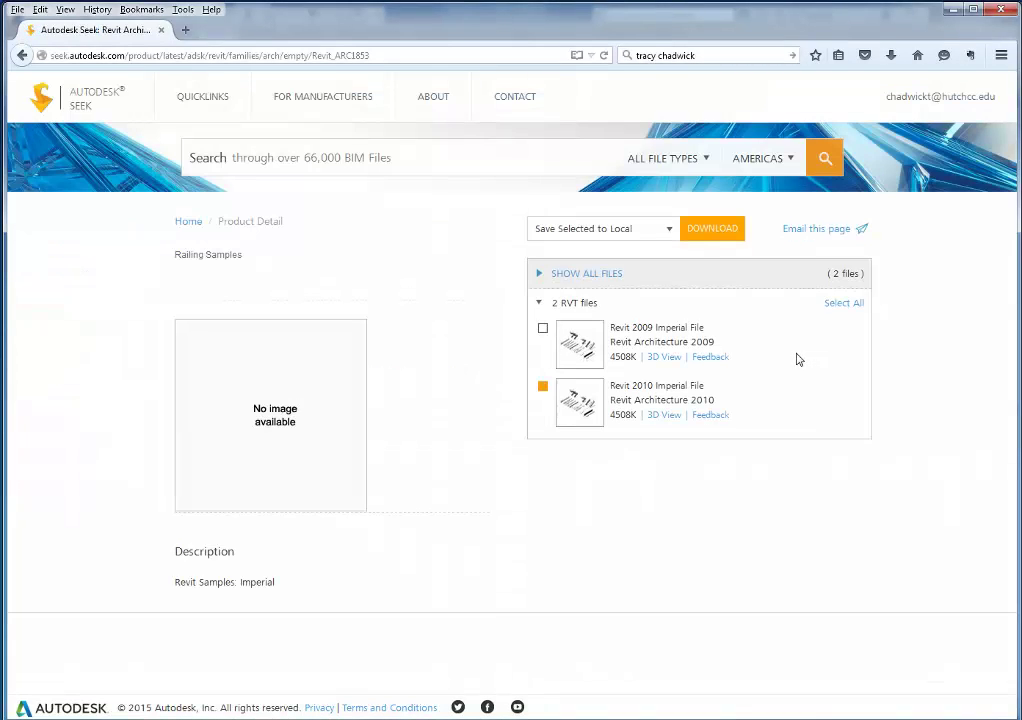
pyautogui.click(724, 232)
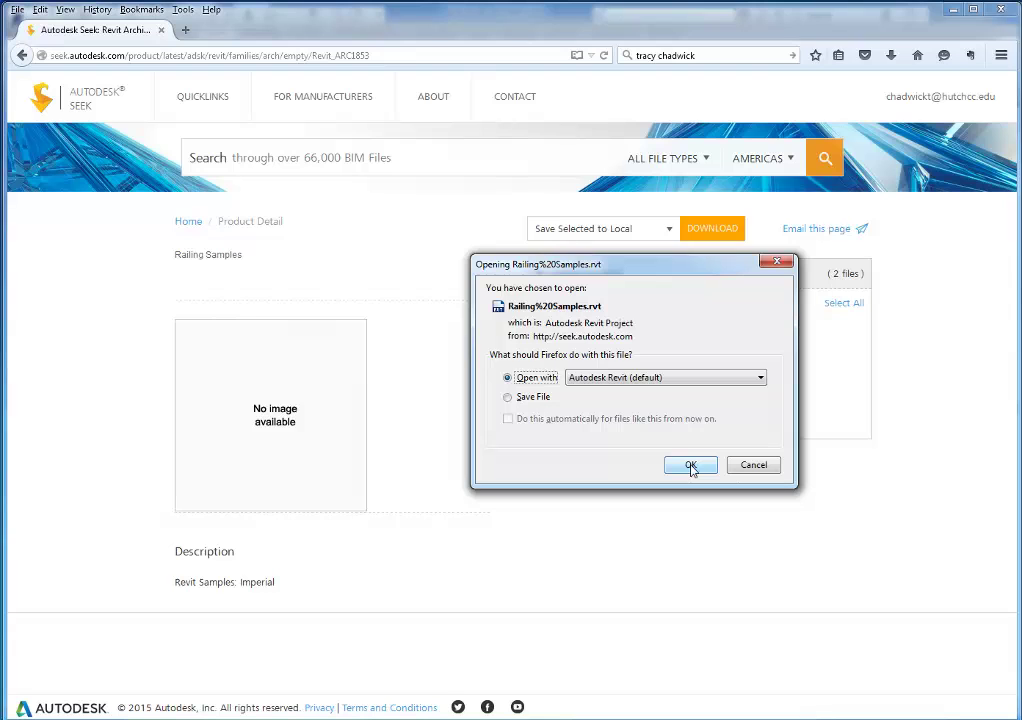
pyautogui.click(691, 465)
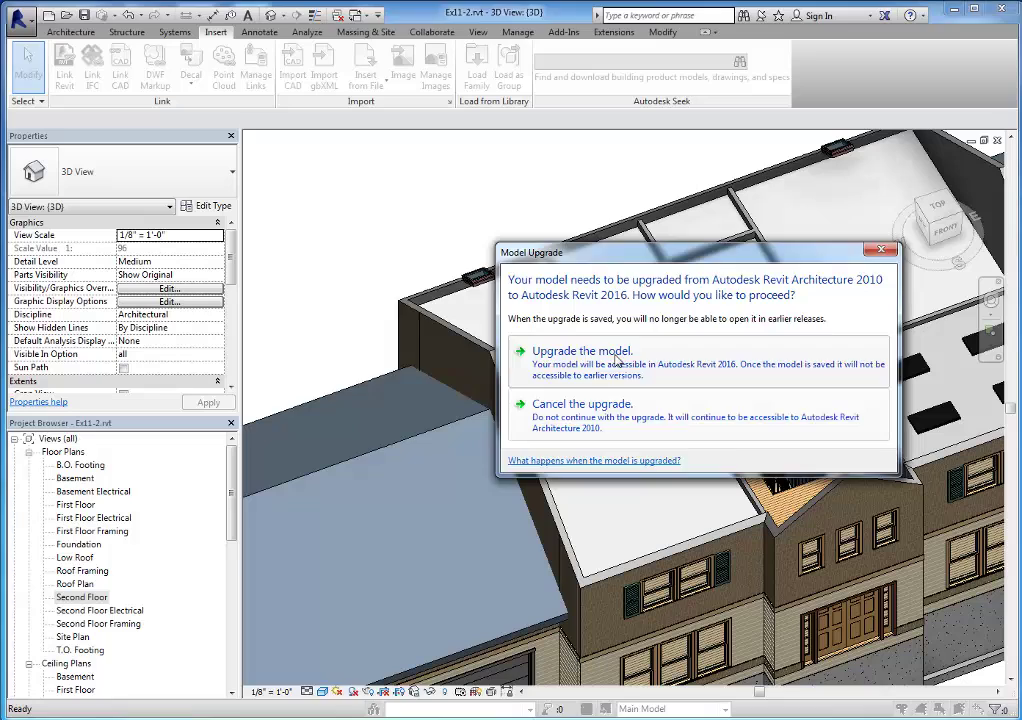
# Step: Upgrade the Railing Samples model to the current Revit version
pyautogui.click(616, 364)
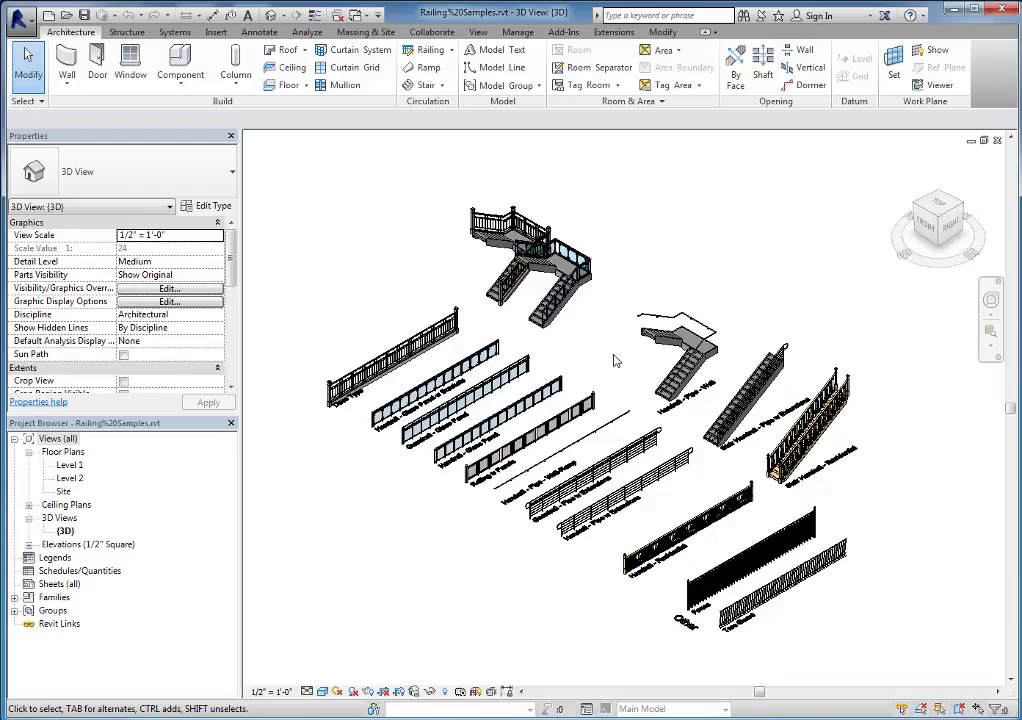
pyautogui.scroll(4, 513, 324)
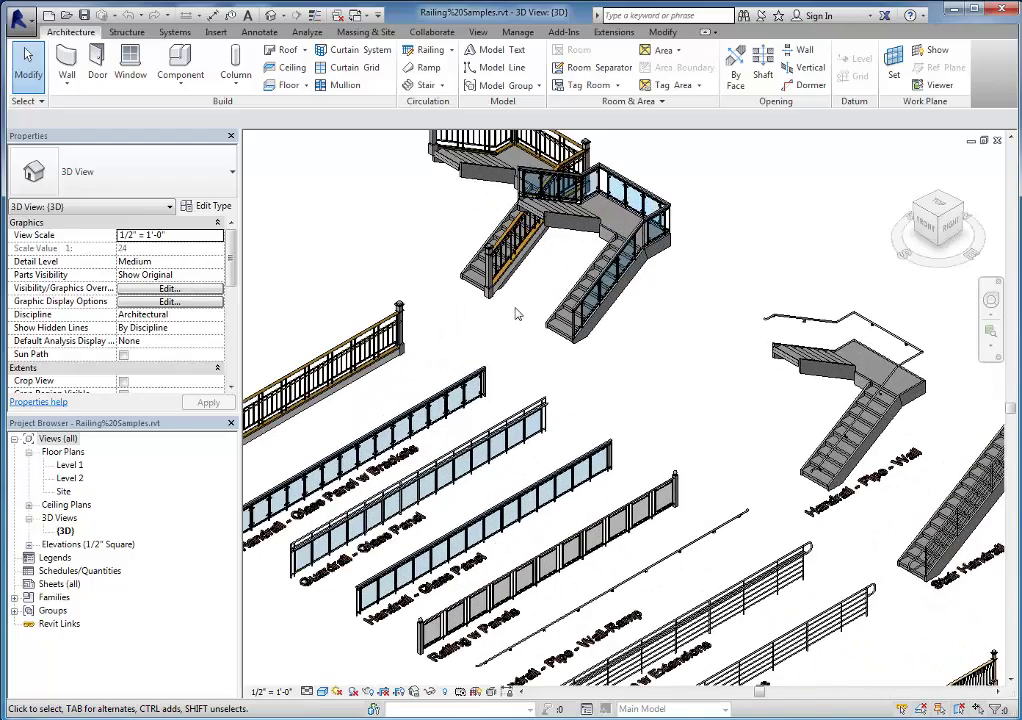
pyautogui.scroll(5, 430, 355)
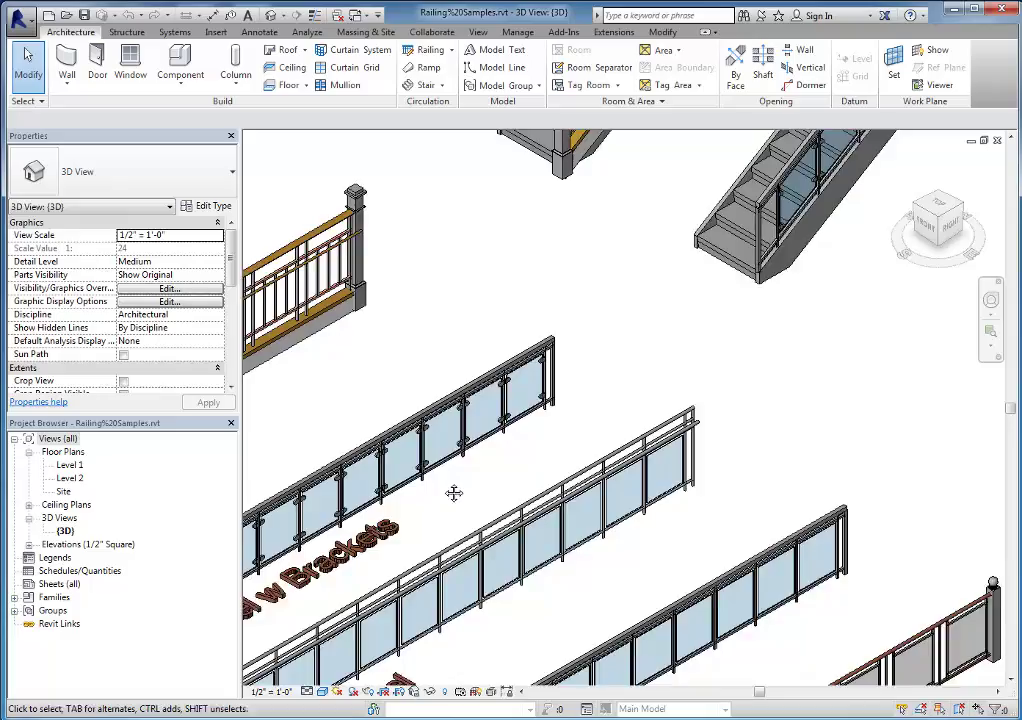
# Step: Select the Handrail - Residential sample railing in the 3D view
pyautogui.moveTo(454, 493); pyautogui.dragTo(586, 213, button='middle')
pyautogui.moveTo(868, 563); pyautogui.dragTo(202, 176, button='middle')
pyautogui.moveTo(720, 560); pyautogui.dragTo(340, 292, button='middle')
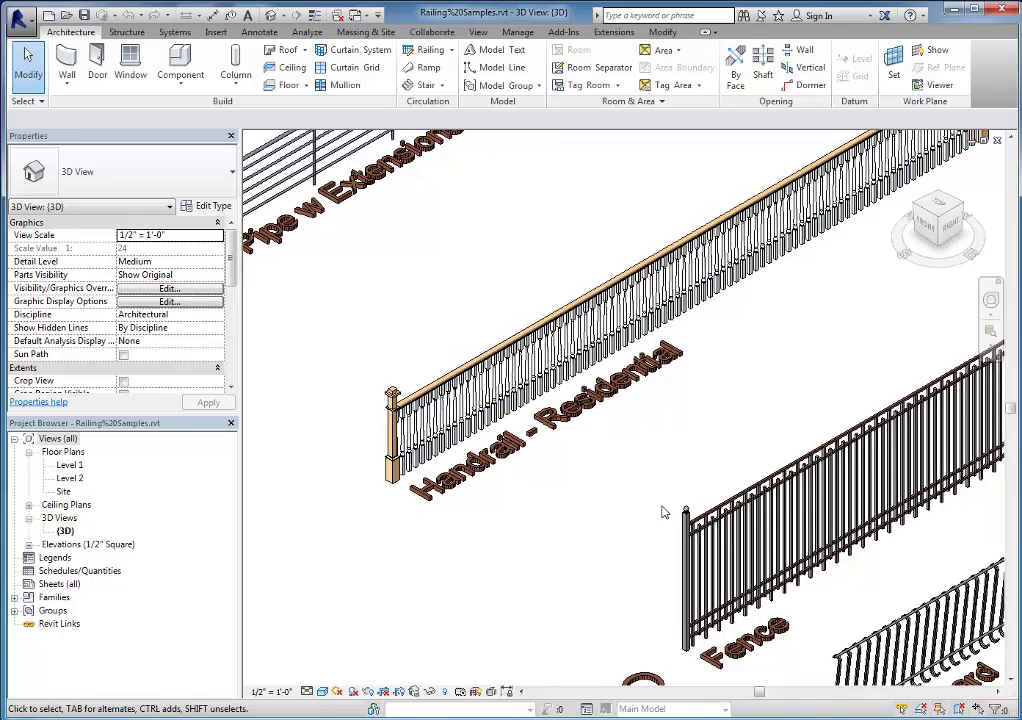
pyautogui.click(489, 372)
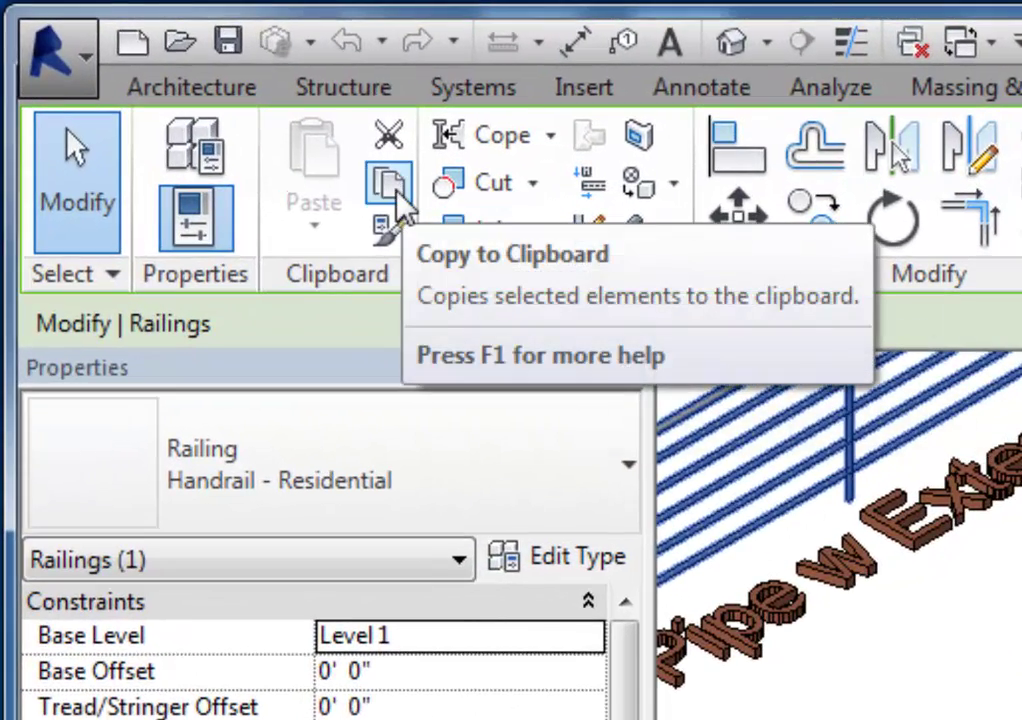
# Step: Copy the Handrail - Residential railing to the clipboard and switch to the Ex11-2 First Floor plan
pyautogui.click(397, 205)
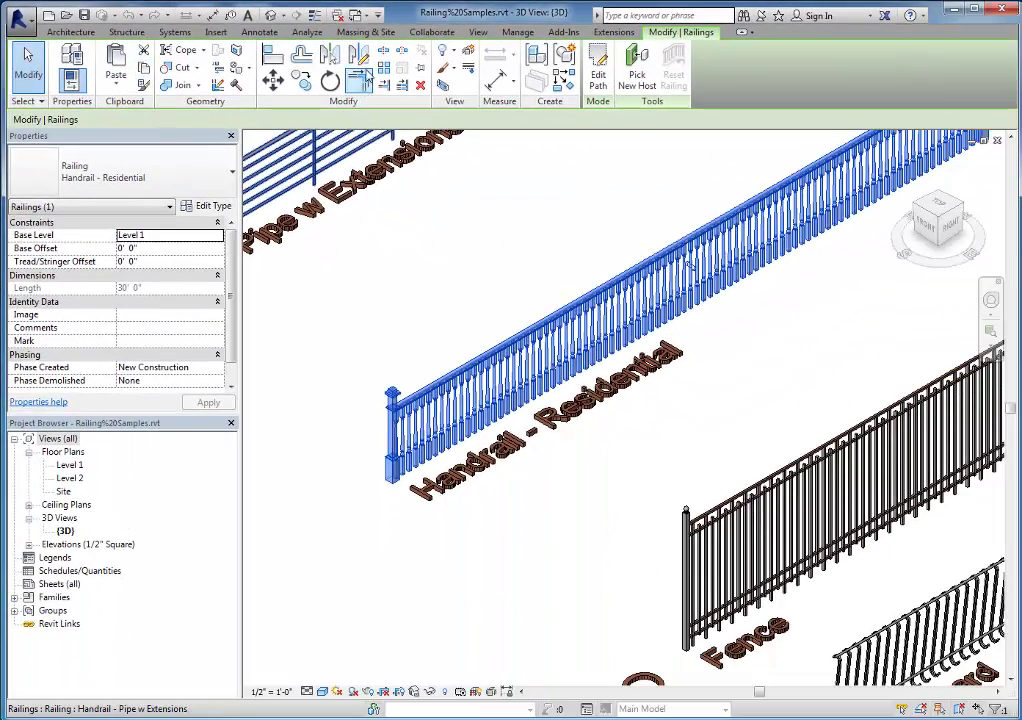
pyautogui.click(376, 16)
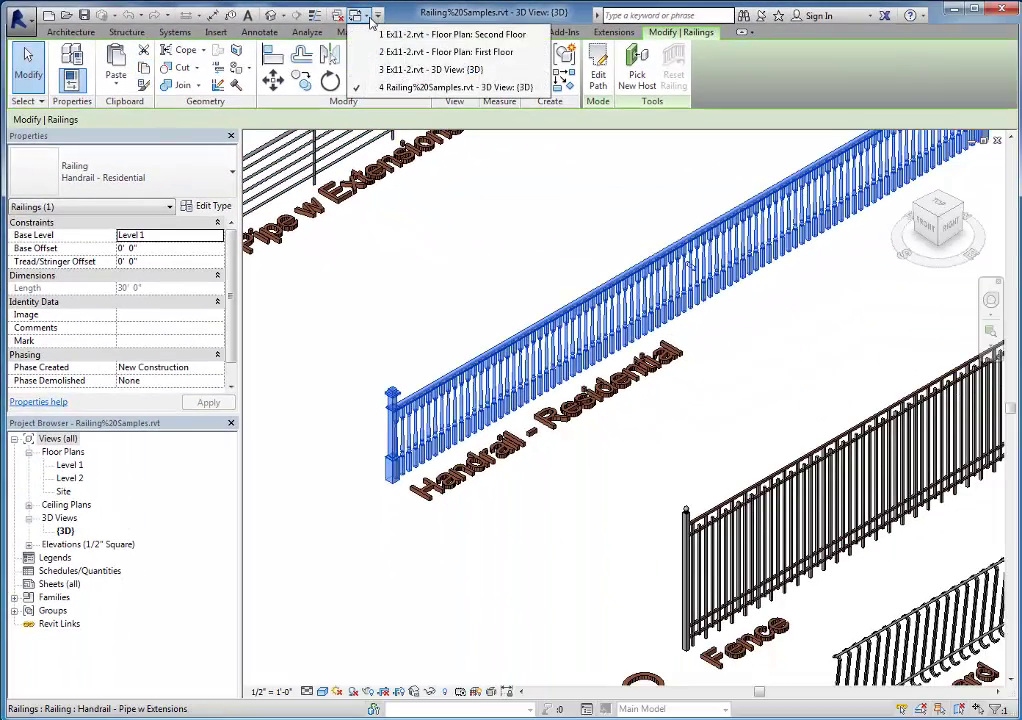
pyautogui.click(403, 52)
pyautogui.scroll(-5, 808, 442)
pyautogui.moveTo(723, 427); pyautogui.dragTo(683, 418, button='middle')
# Step: Paste the railing into Ex11-2, accept the duplicate types, then cancel placement
pyautogui.click(662, 32)
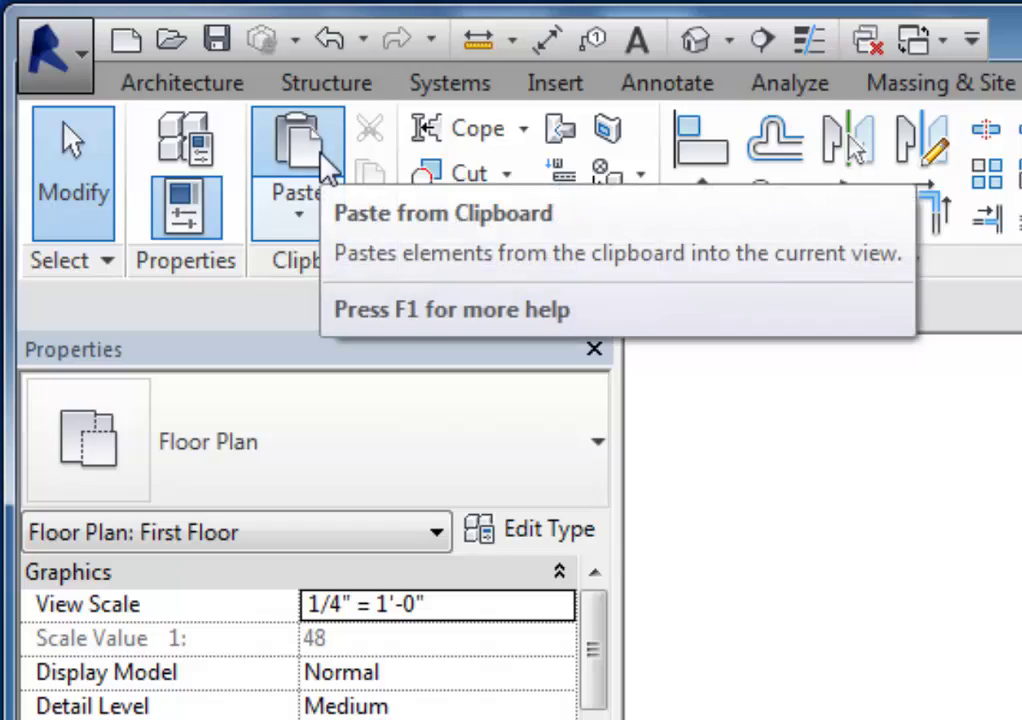
pyautogui.click(326, 170)
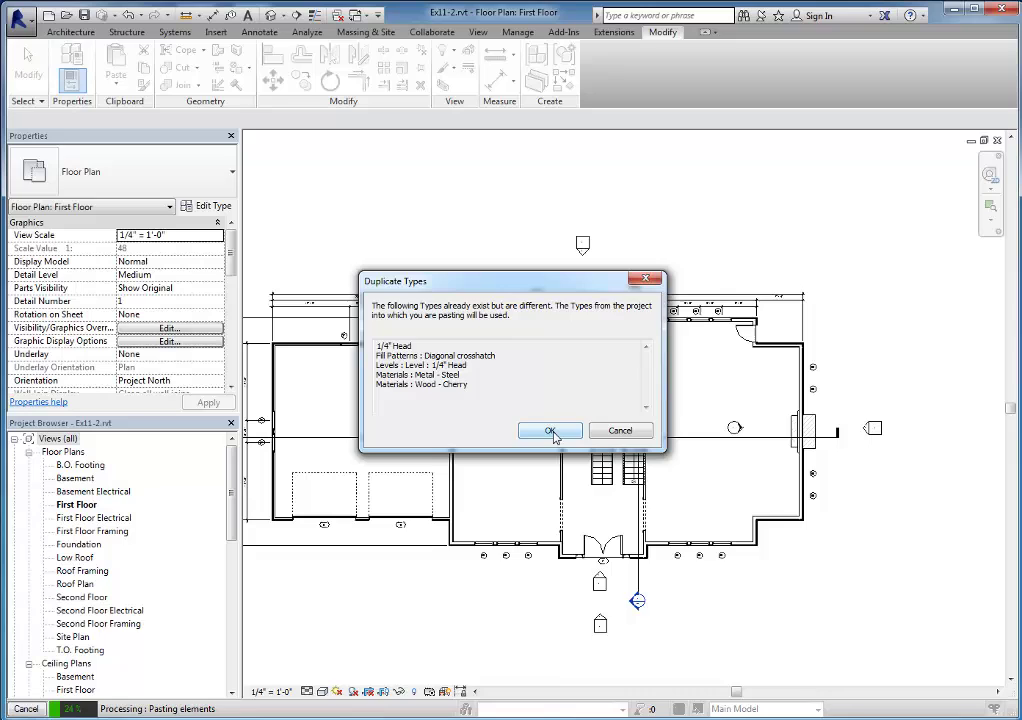
pyautogui.click(550, 431)
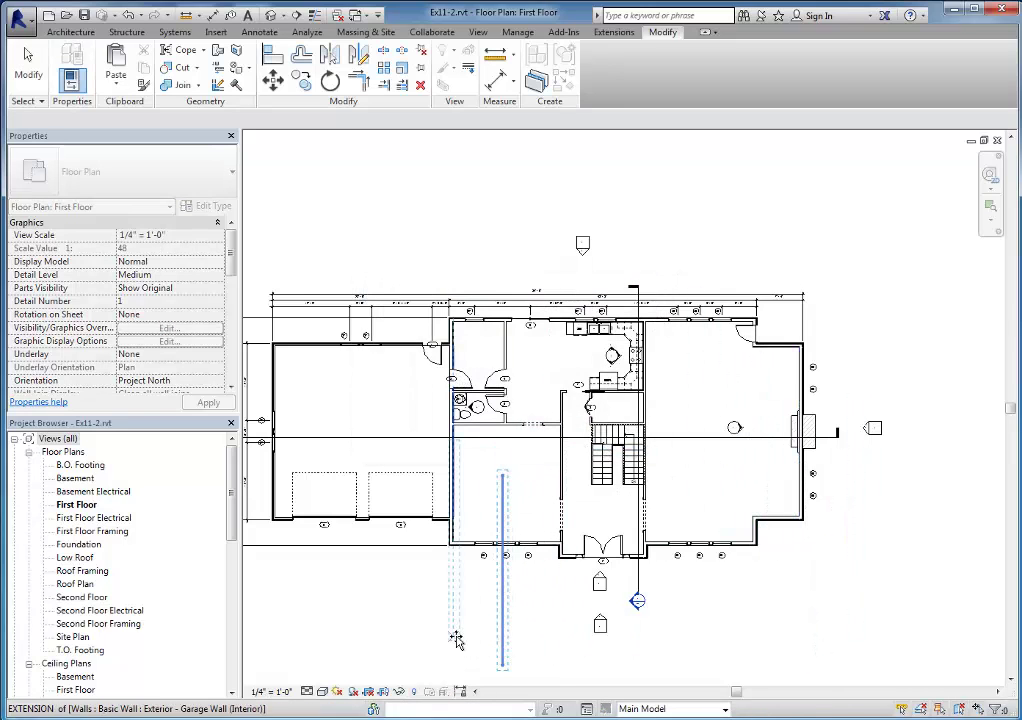
pyautogui.press('Escape')
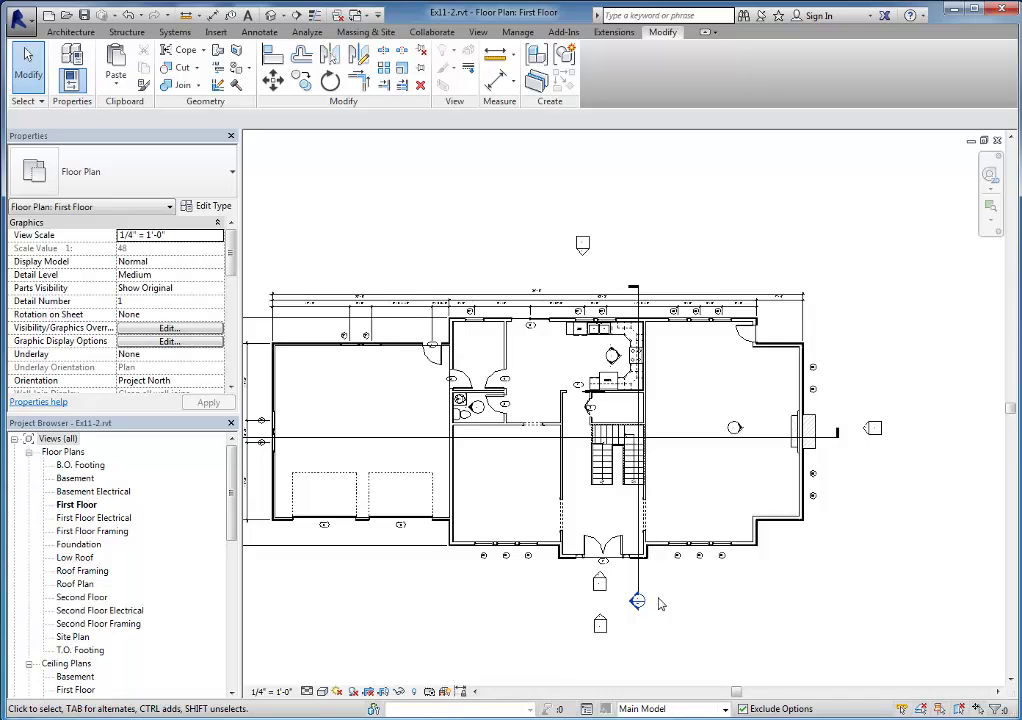
# Step: In the 3D view, change the upper stair-opening railing to Handrail - Residential
pyautogui.click(270, 15)
pyautogui.scroll(5, 726, 449)
pyautogui.moveTo(726, 449); pyautogui.dragTo(611, 358, button='middle')
pyautogui.scroll(1, 611, 358)
pyautogui.click(482, 232)
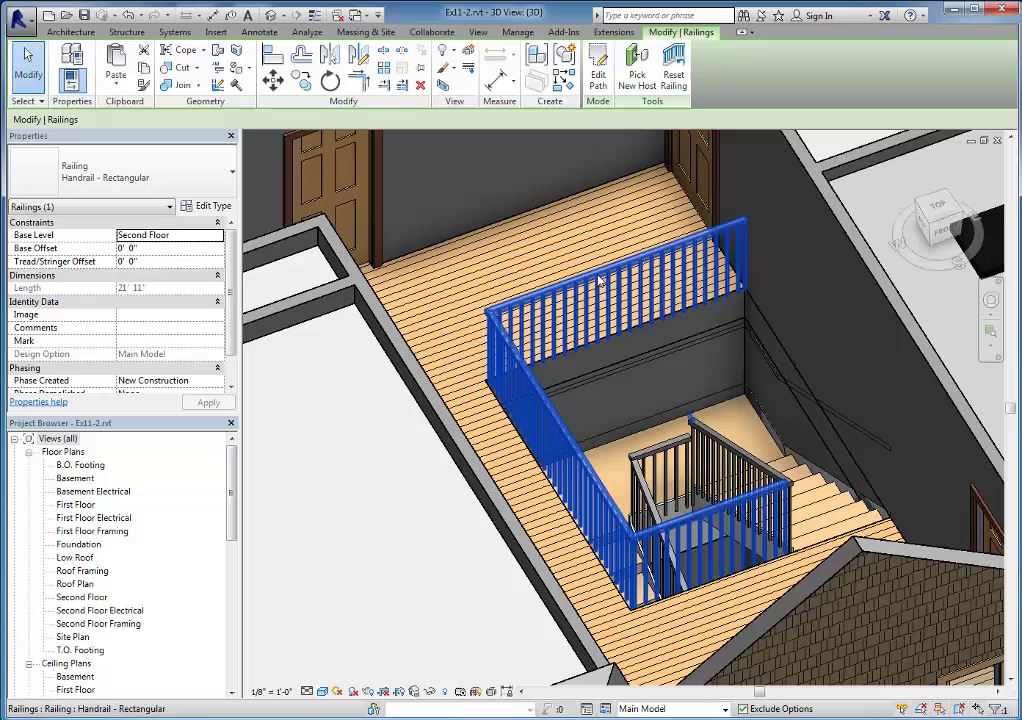
pyautogui.click(200, 188)
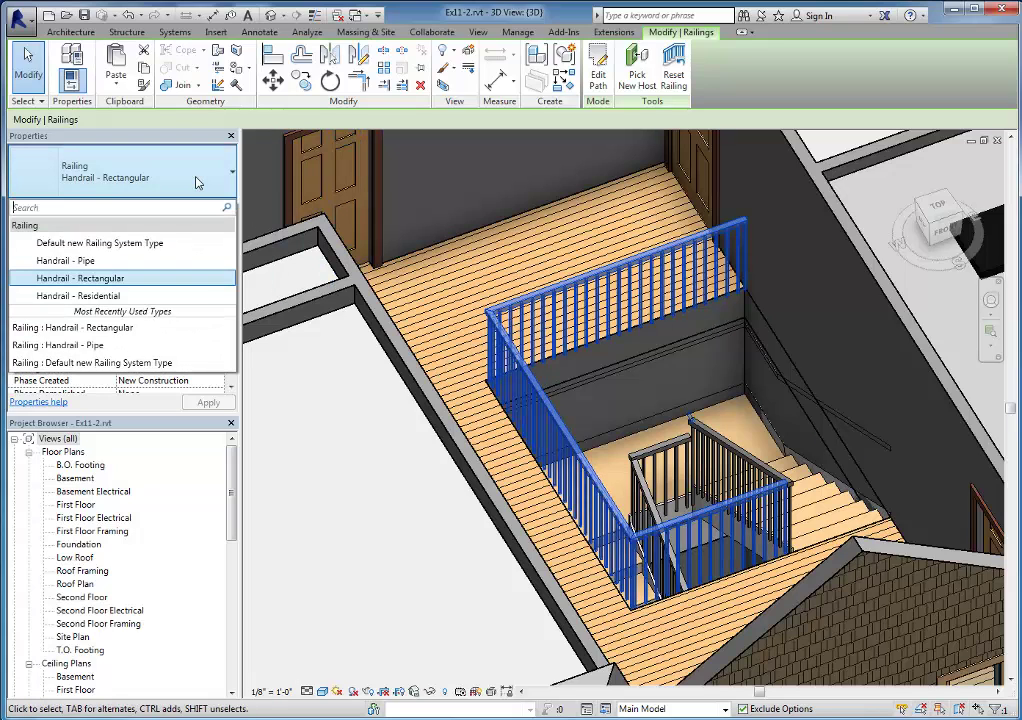
pyautogui.click(80, 296)
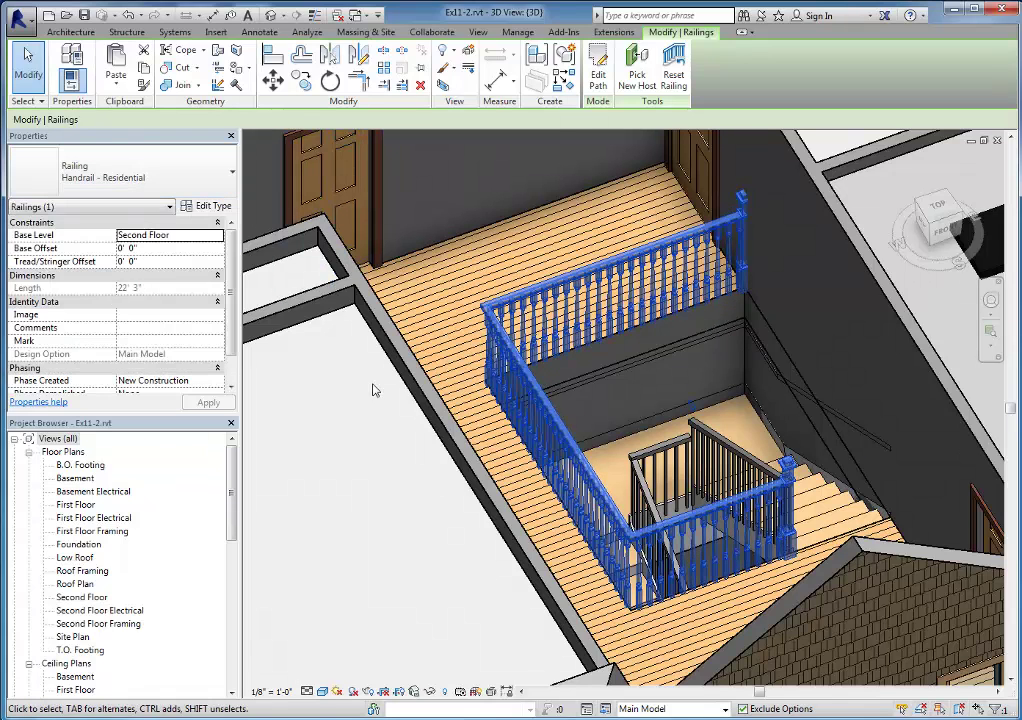
pyautogui.press('Escape')
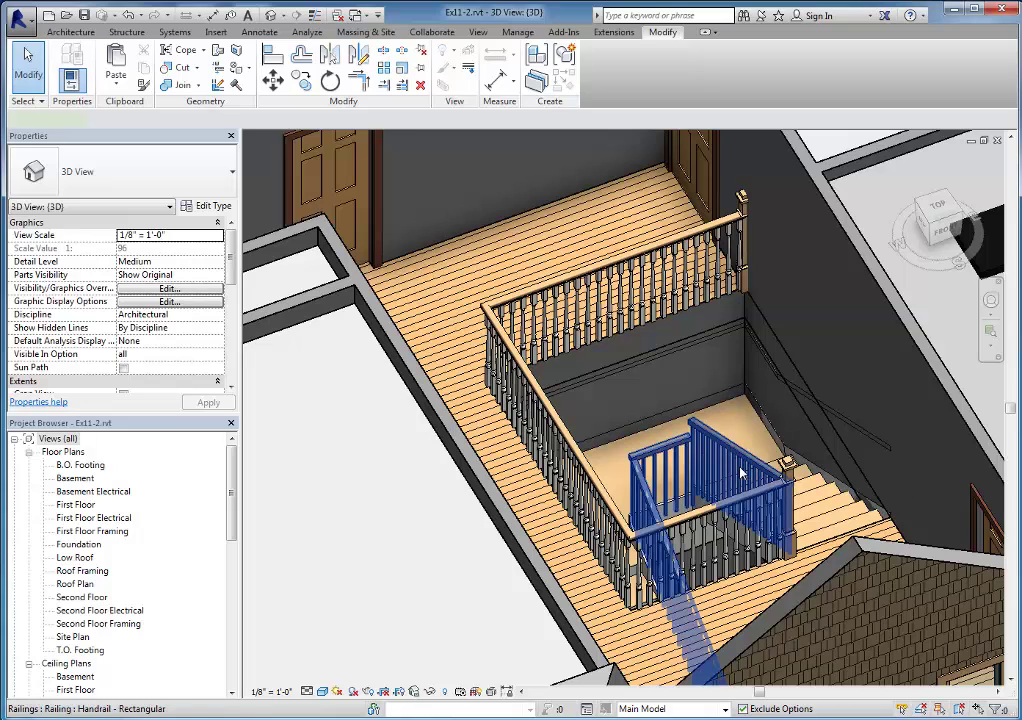
# Step: Change the lower stair railing to the Handrail - Residential type as well
pyautogui.click(741, 474)
pyautogui.click(175, 187)
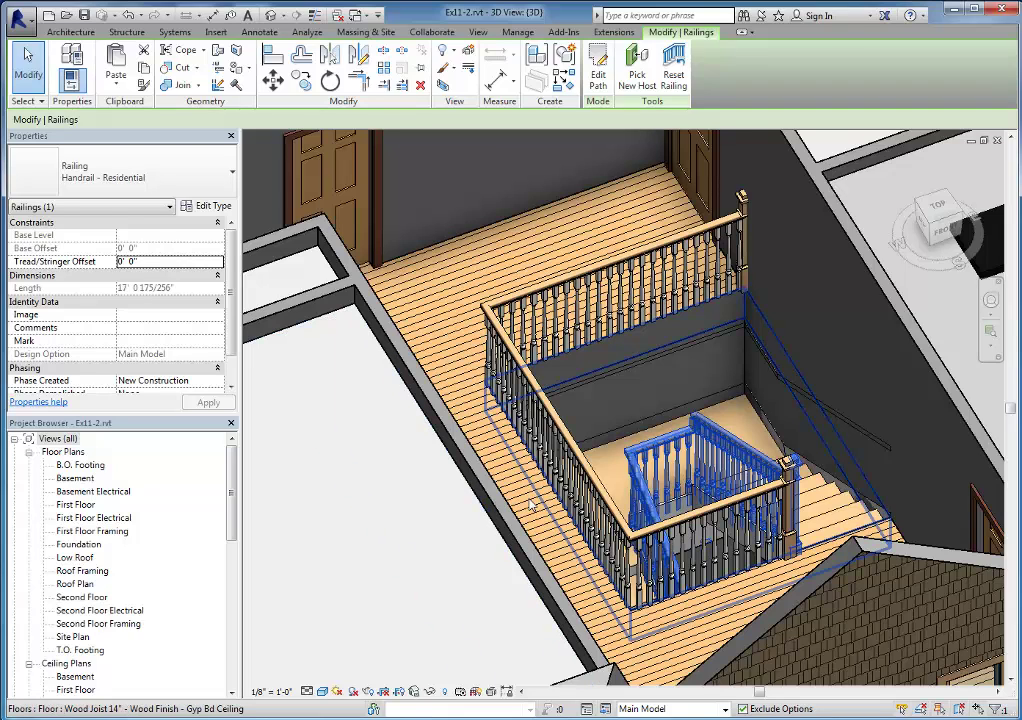
pyautogui.press('Escape')
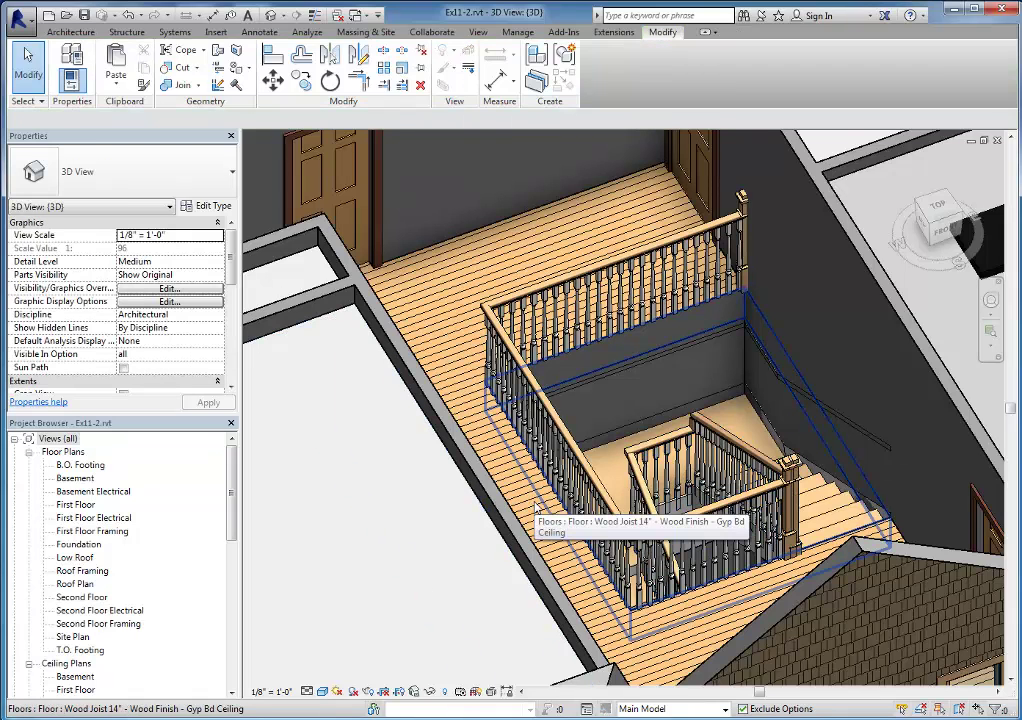
pyautogui.scroll(-3, 535, 505)
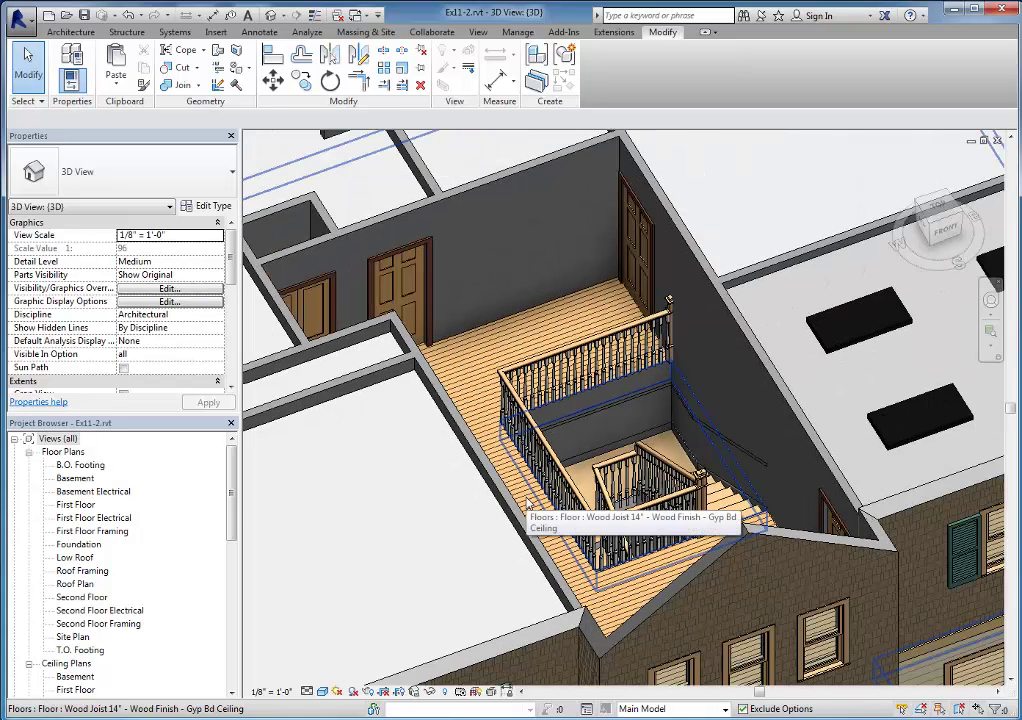